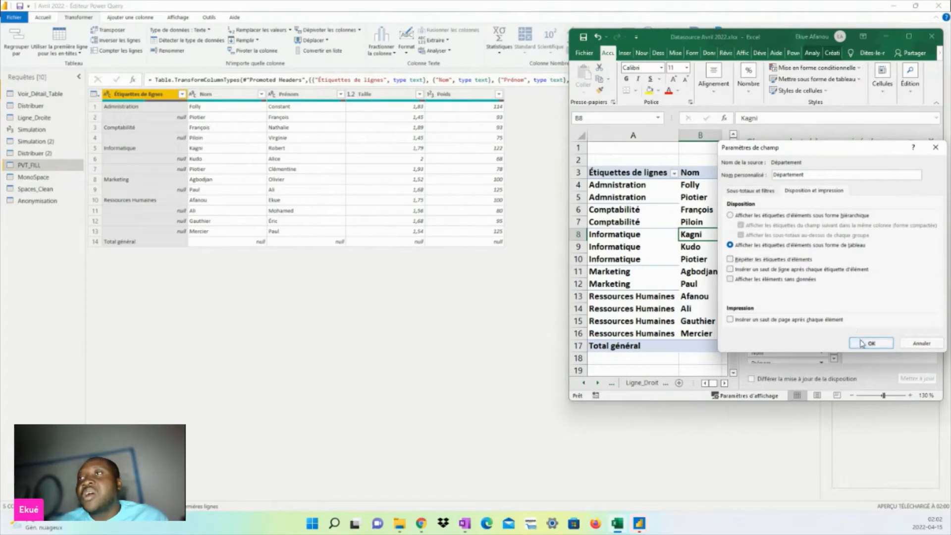
Step: Switch to the Power Query Editor and fill the empty cells of the Étiquettes de lignes column downward
click(690, 371)
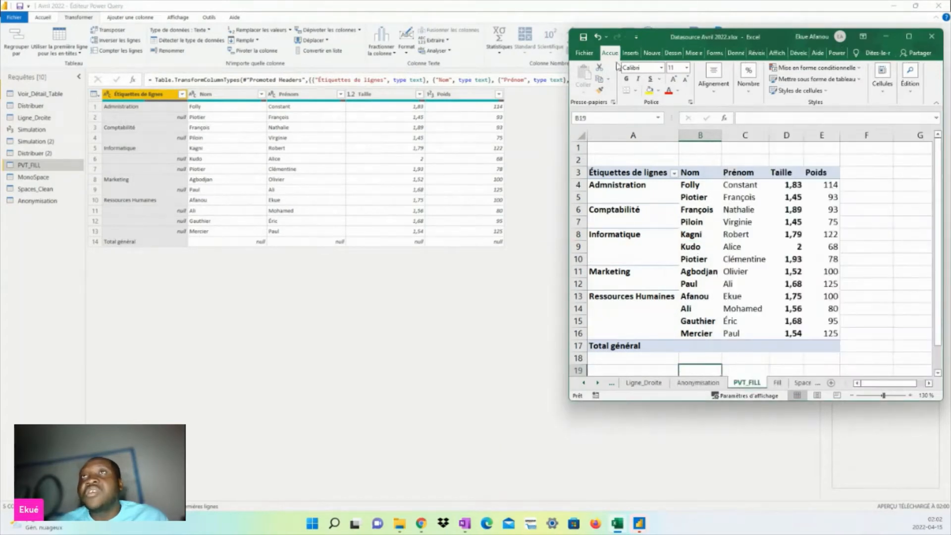
click(506, 331)
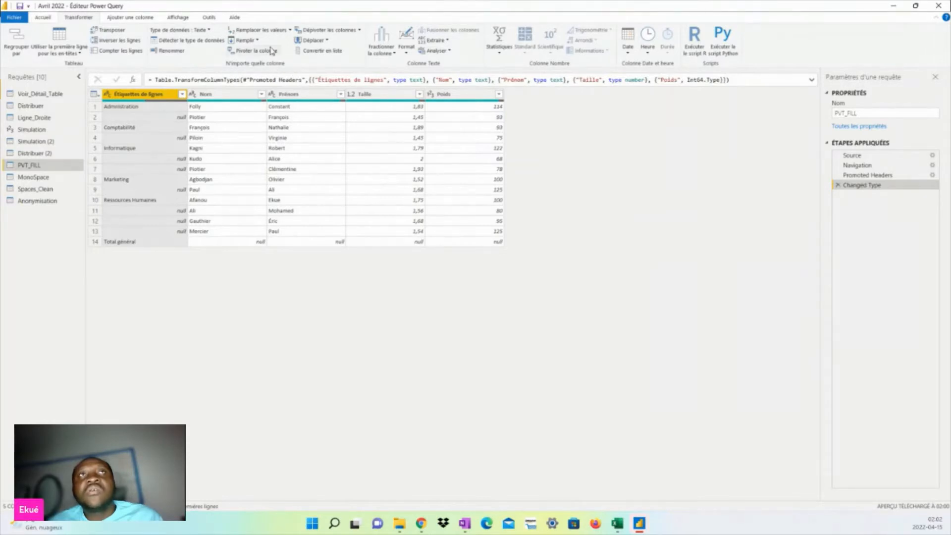
click(256, 40)
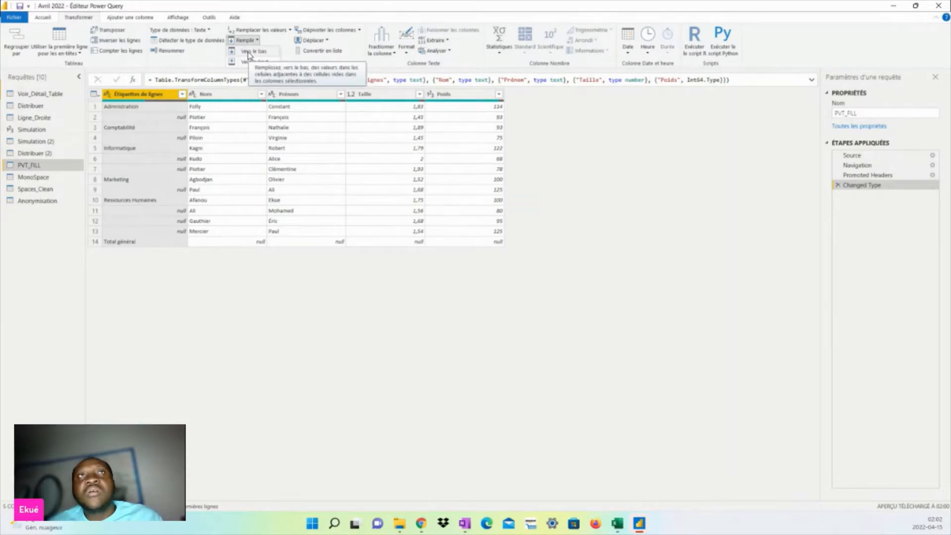
click(249, 52)
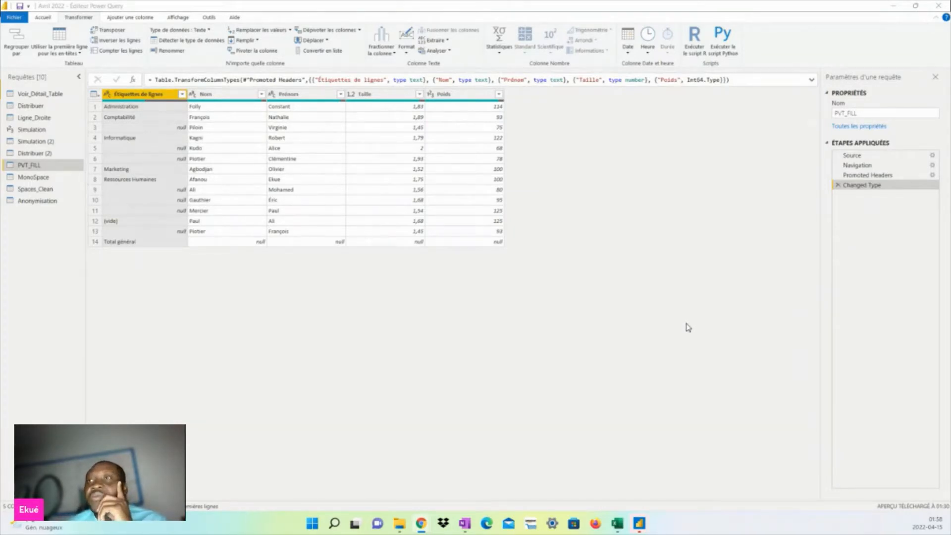
Step: Switch to the Datasource Avril 2022 workbook in Excel, reposition and widen its window, and display the PVT_FILL sheet
click(618, 523)
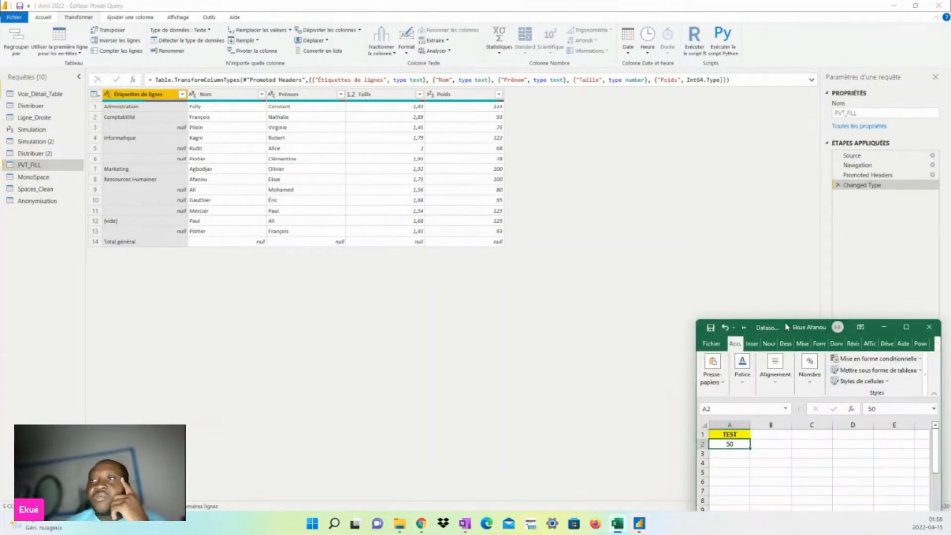
drag(785, 326, 658, 211)
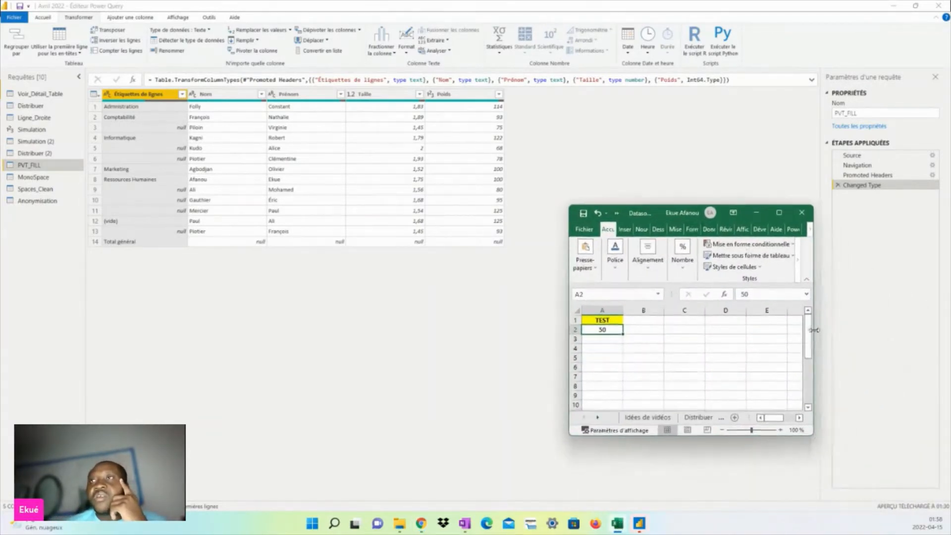
drag(813, 330, 943, 332)
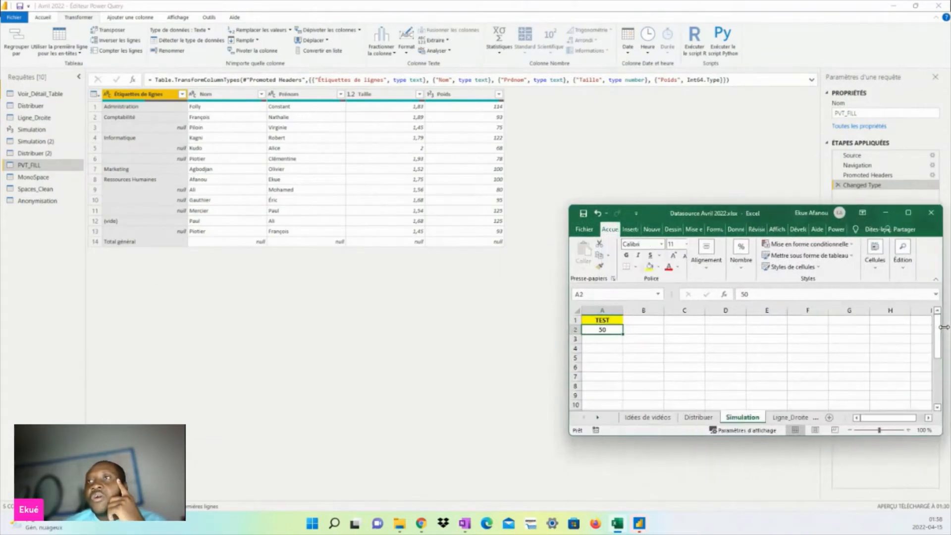
click(787, 417)
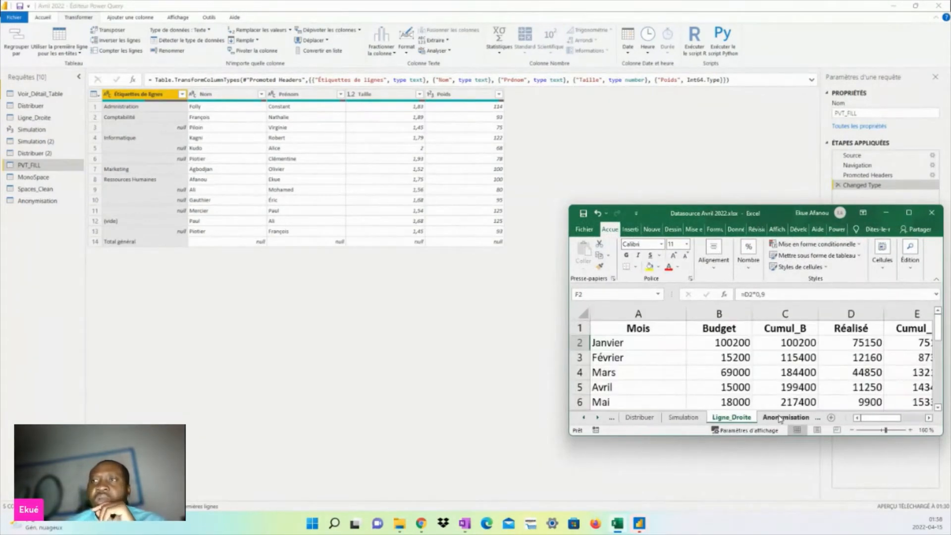
click(779, 418)
click(782, 419)
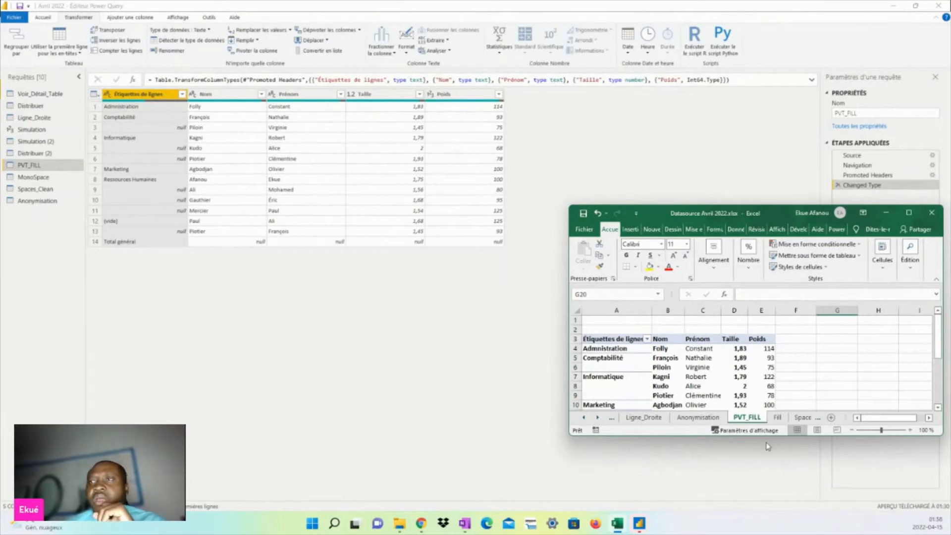
Step: Resize and reposition the Excel window so the whole pivot table fits beside the query data
drag(768, 436, 779, 532)
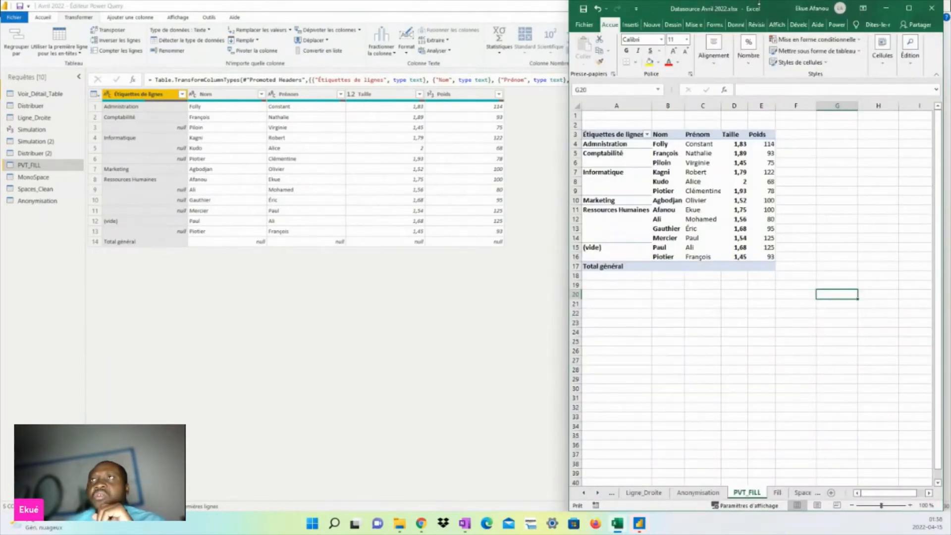
drag(759, 2, 763, 30)
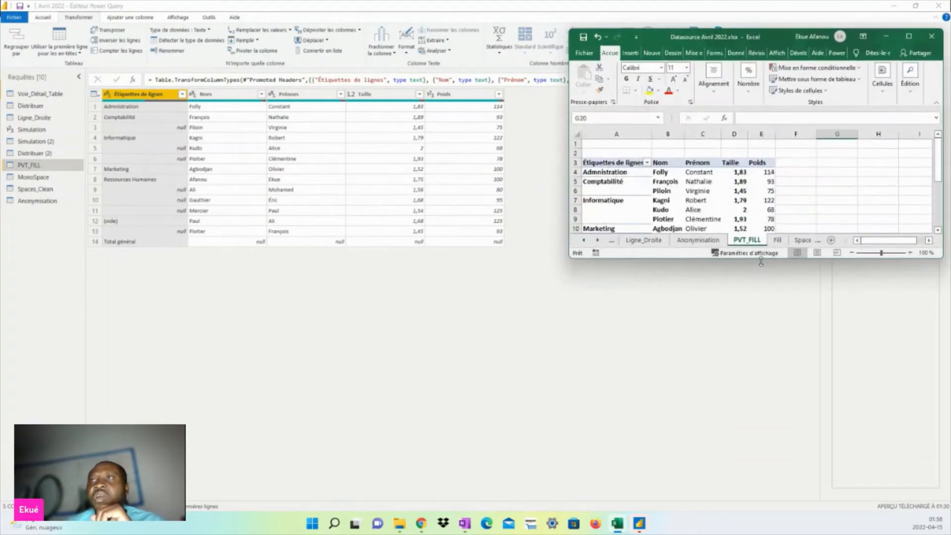
drag(761, 261, 763, 400)
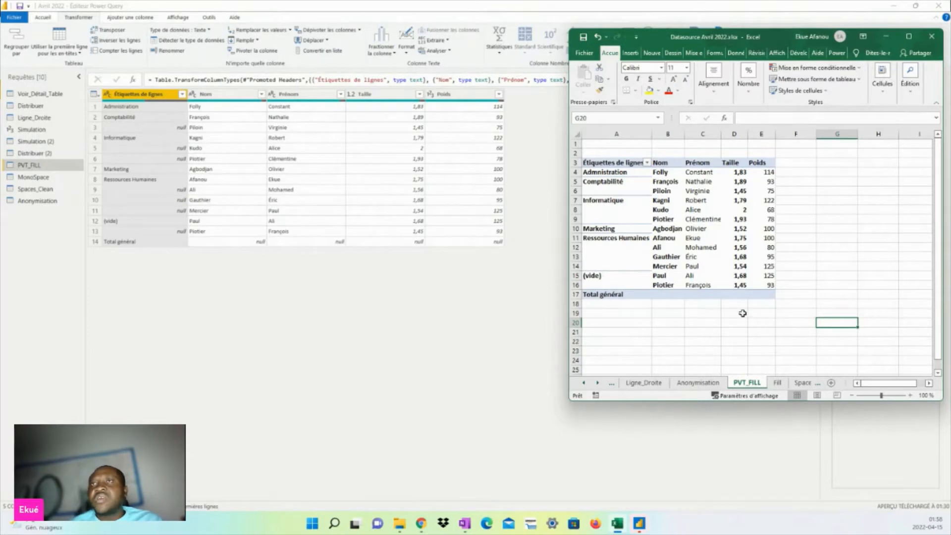
Step: Examine the empty department label cells in the pivot table at 130% zoom, including the (vide) group
drag(614, 210, 614, 220)
click(701, 321)
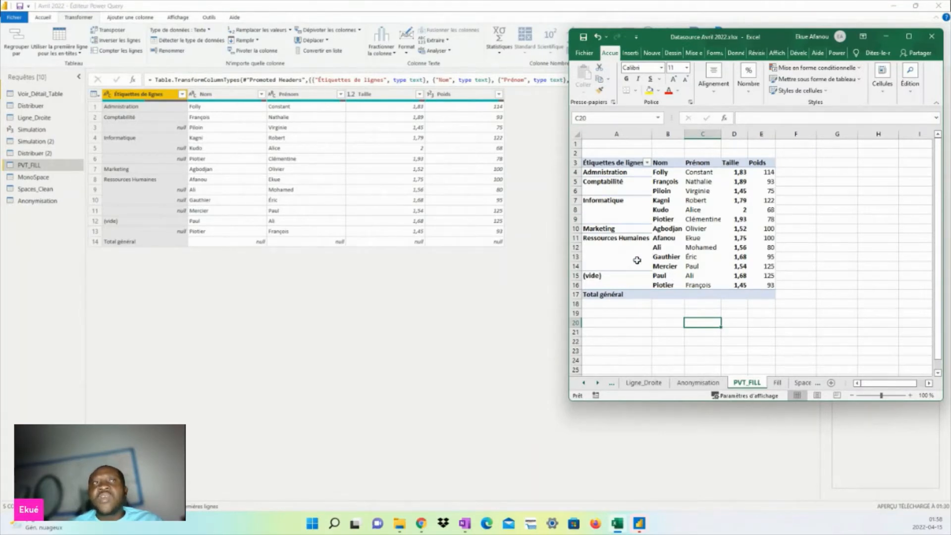
drag(619, 247, 613, 264)
click(643, 342)
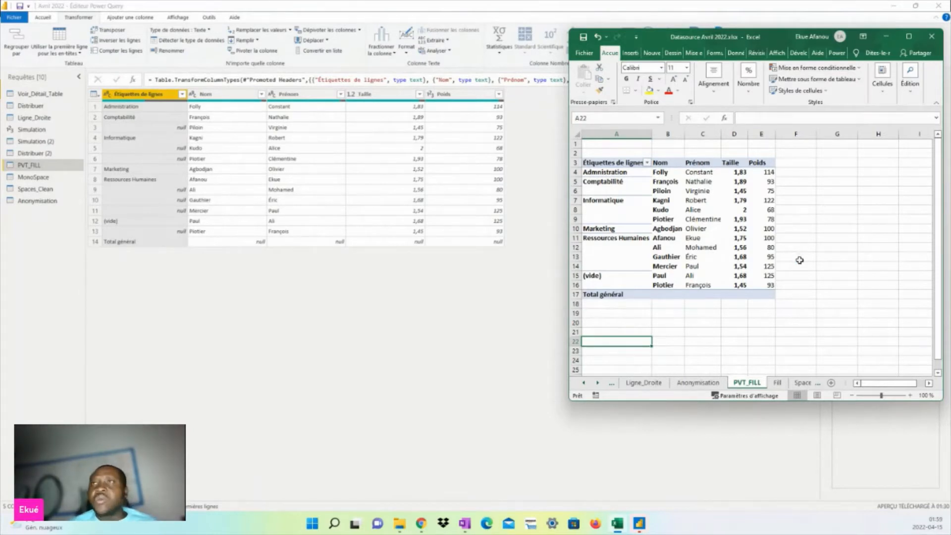
ctrl+scroll(800, 260, up, 3)
scroll(805, 292, up, 2)
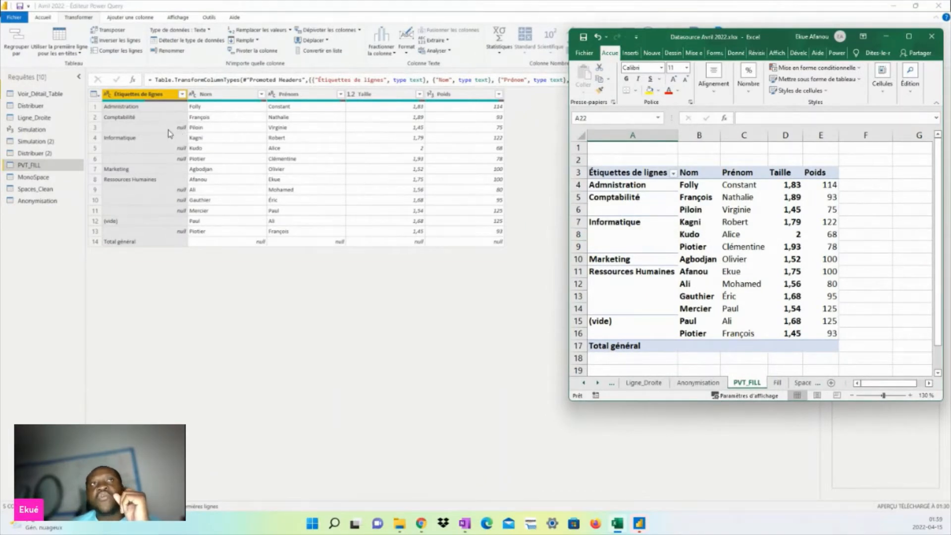
drag(646, 223, 648, 245)
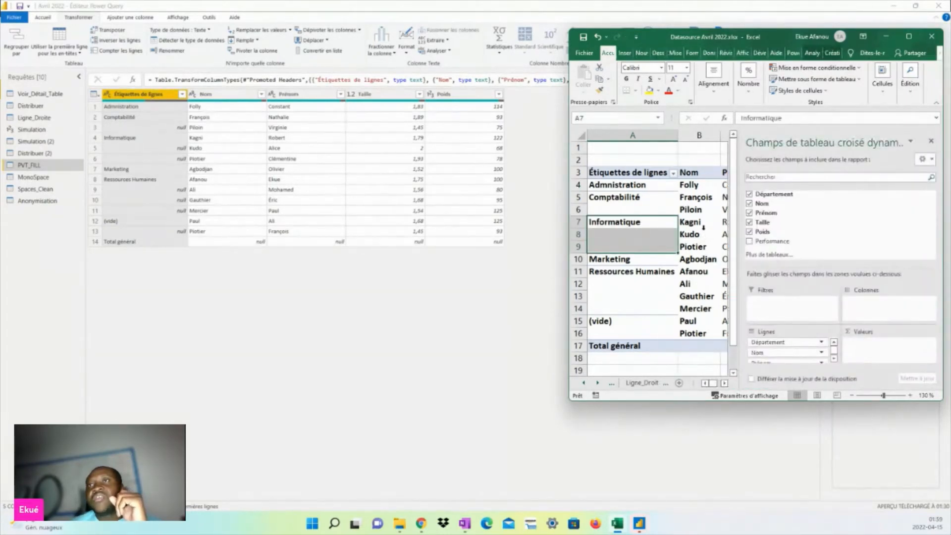
click(703, 228)
click(689, 156)
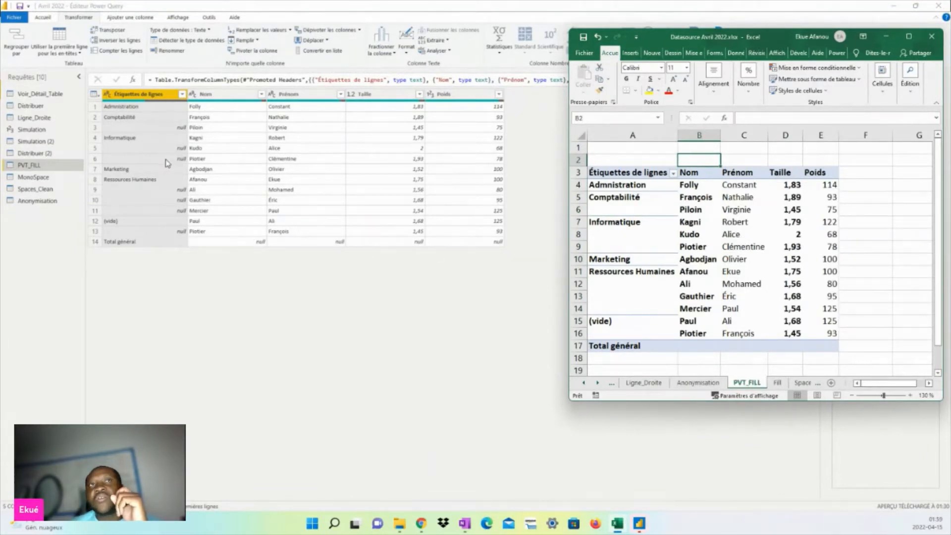
drag(630, 284, 633, 309)
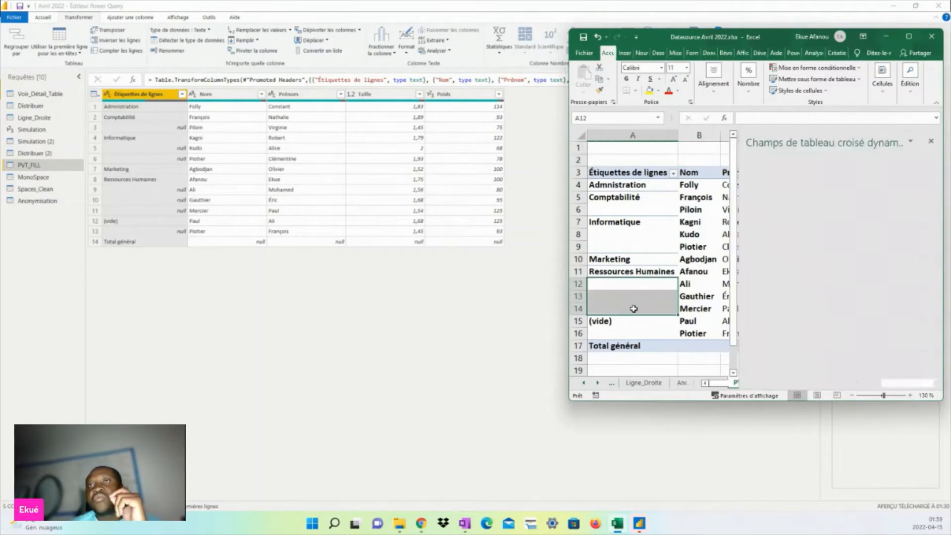
click(649, 331)
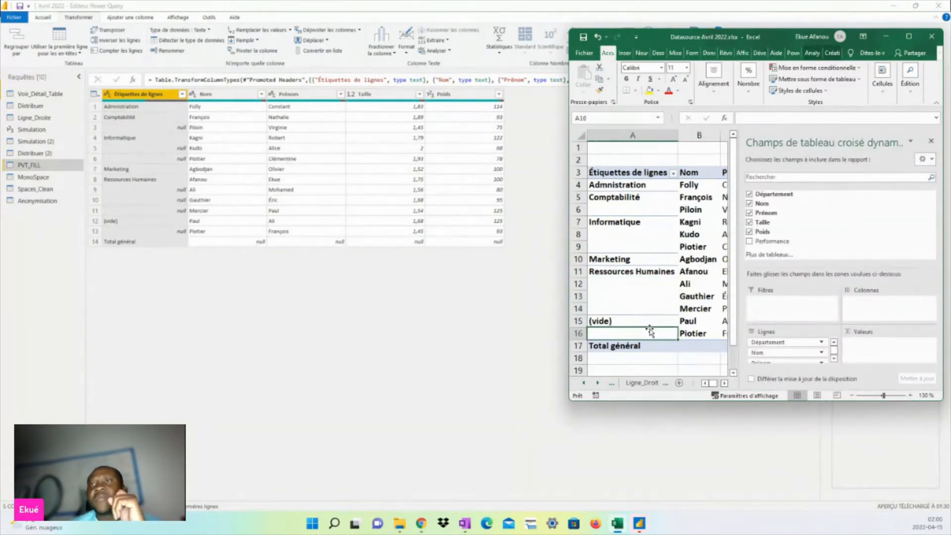
click(651, 321)
click(711, 151)
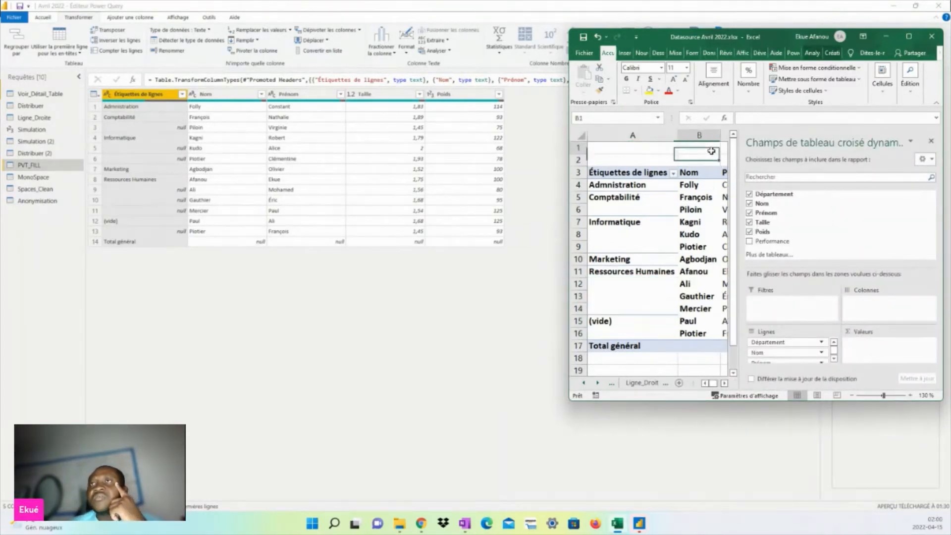
Step: Refresh the pivot table on the PVT_FILL sheet and deselect it
click(669, 233)
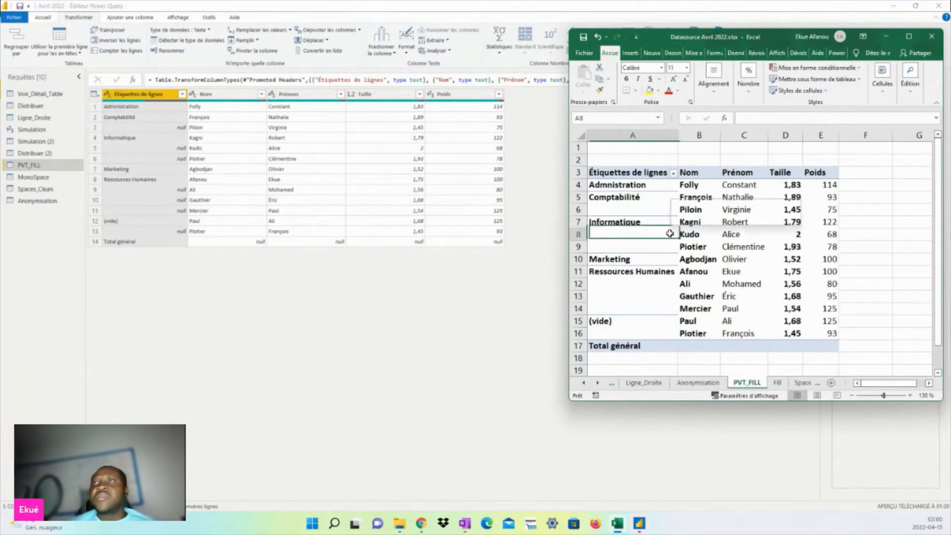
right_click(669, 233)
click(828, 58)
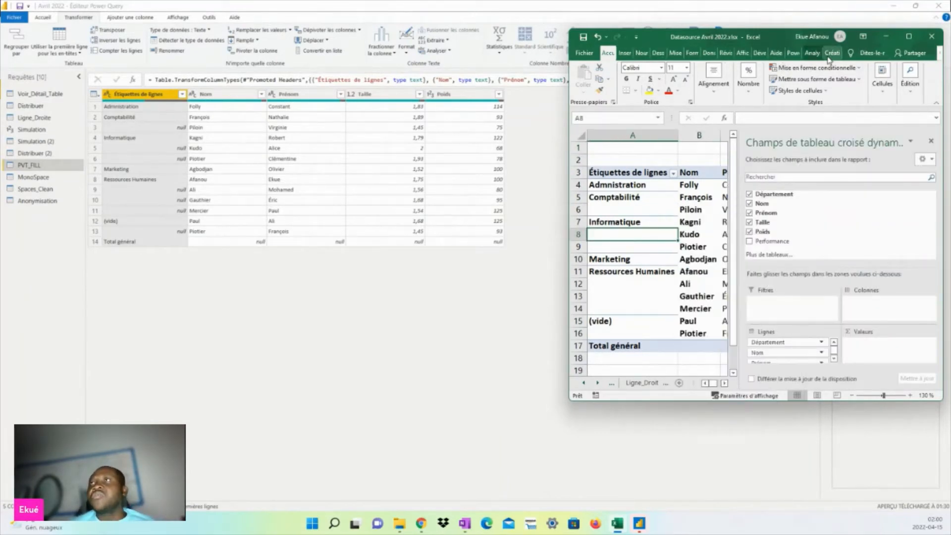
click(827, 58)
click(812, 52)
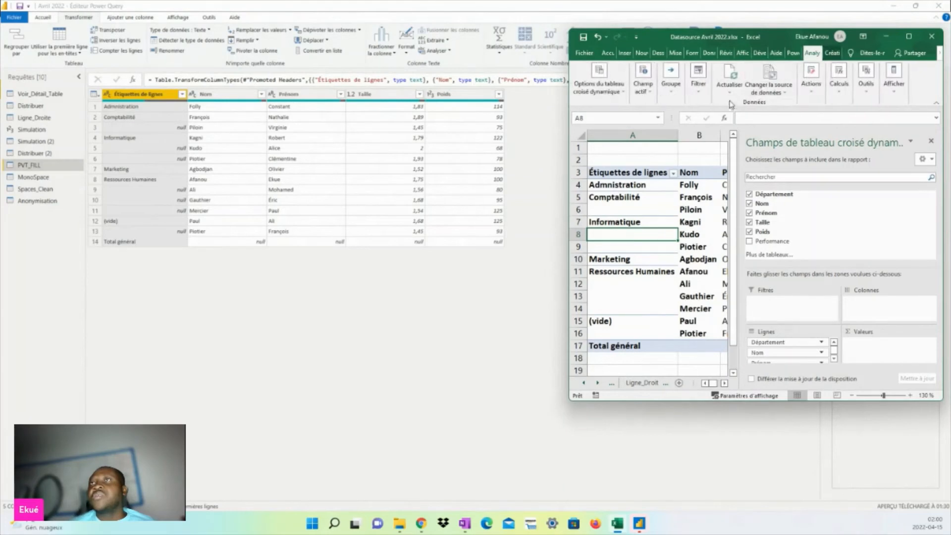
click(729, 74)
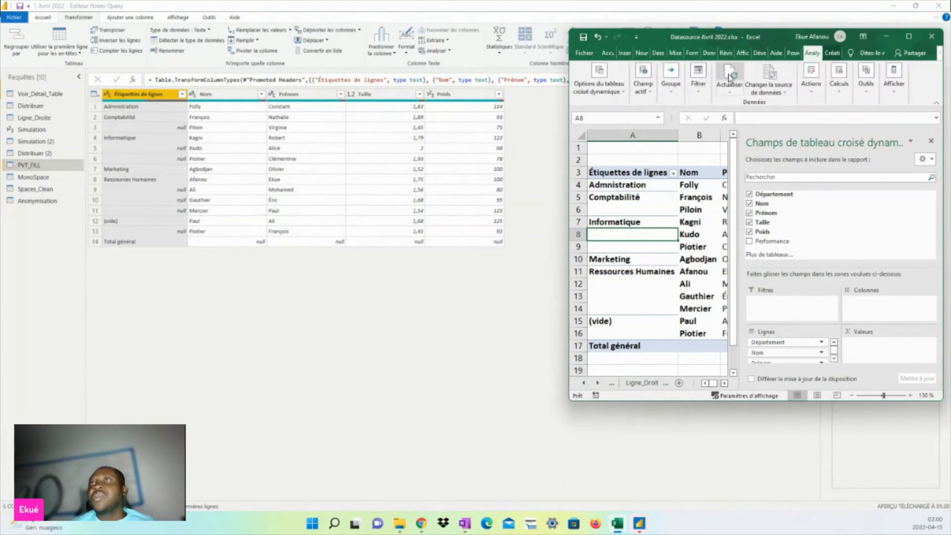
click(687, 157)
Step: Switch to the Power Query Editor and refresh the PVT_FILL preview, followed by all query previews
click(488, 335)
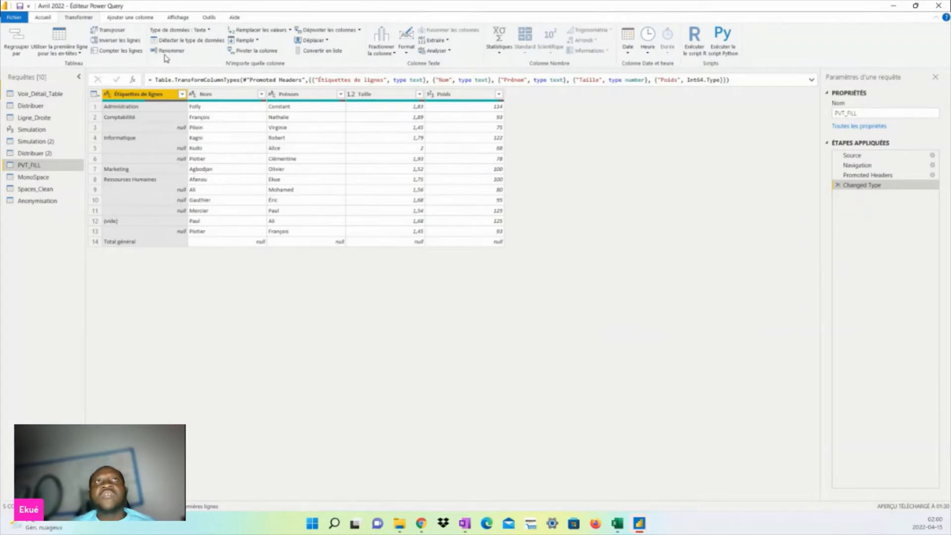
click(48, 20)
click(225, 53)
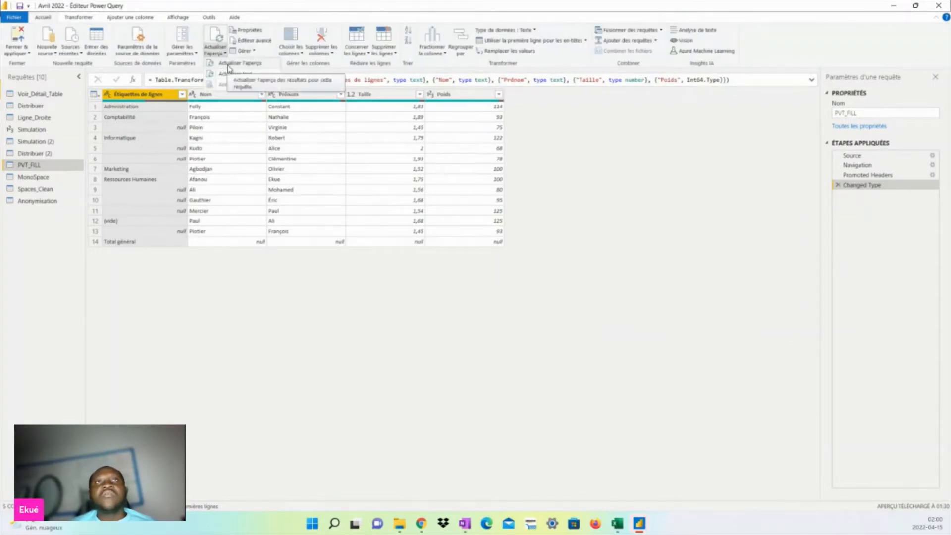
click(230, 63)
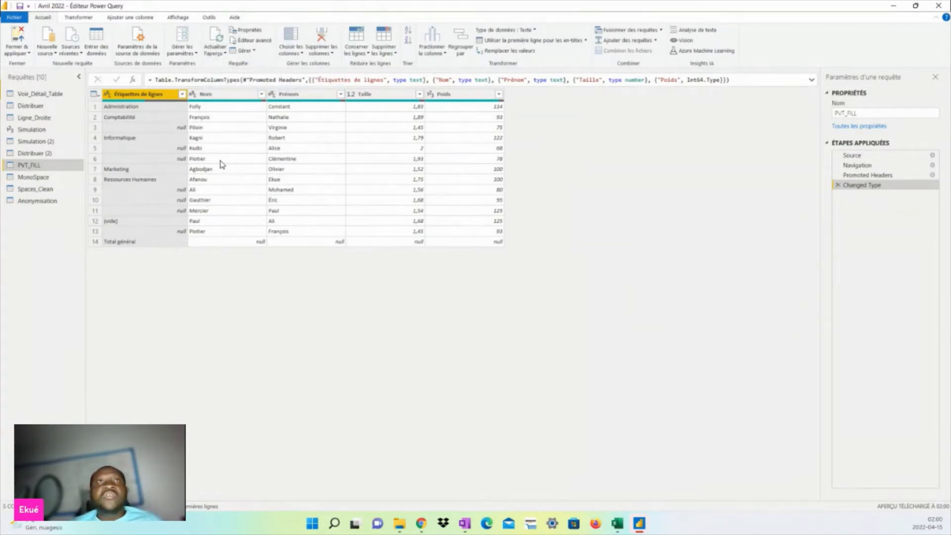
click(169, 151)
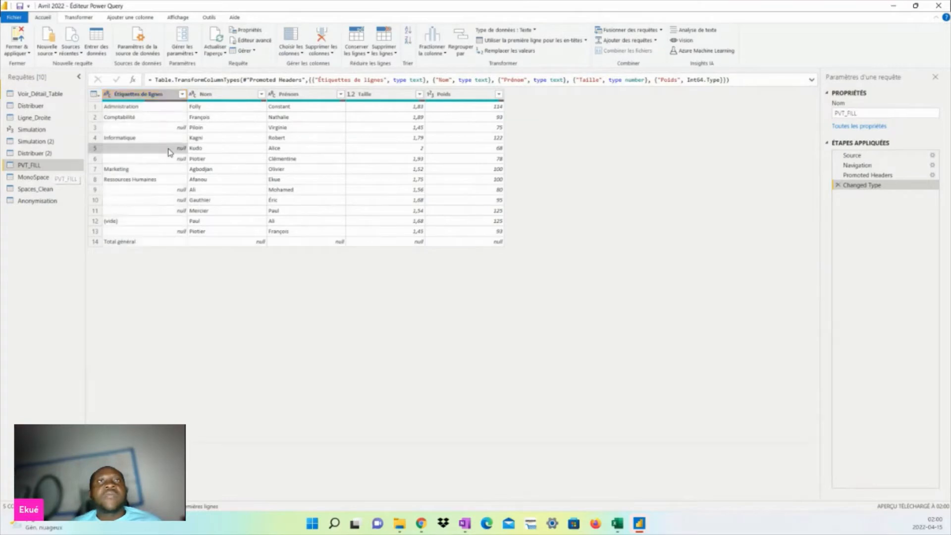
click(224, 53)
click(226, 74)
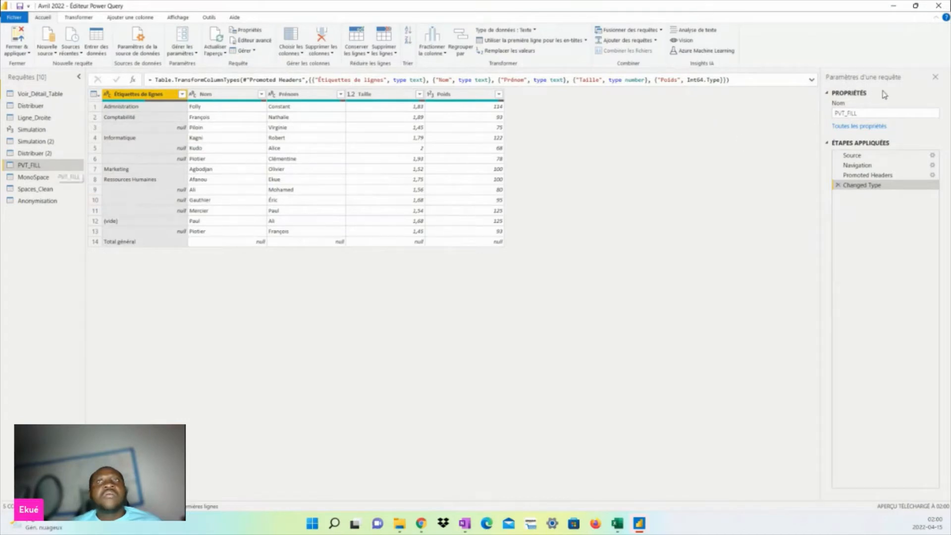
Step: Review the data at the Source, Navigation, Promoted Headers and Changed Type steps of the PVT_FILL query
click(883, 163)
click(882, 156)
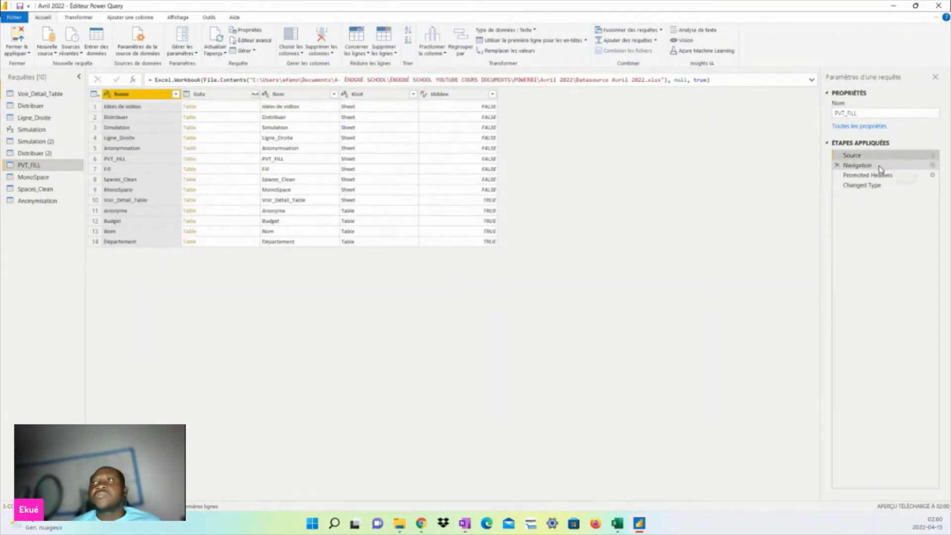
click(879, 165)
click(871, 175)
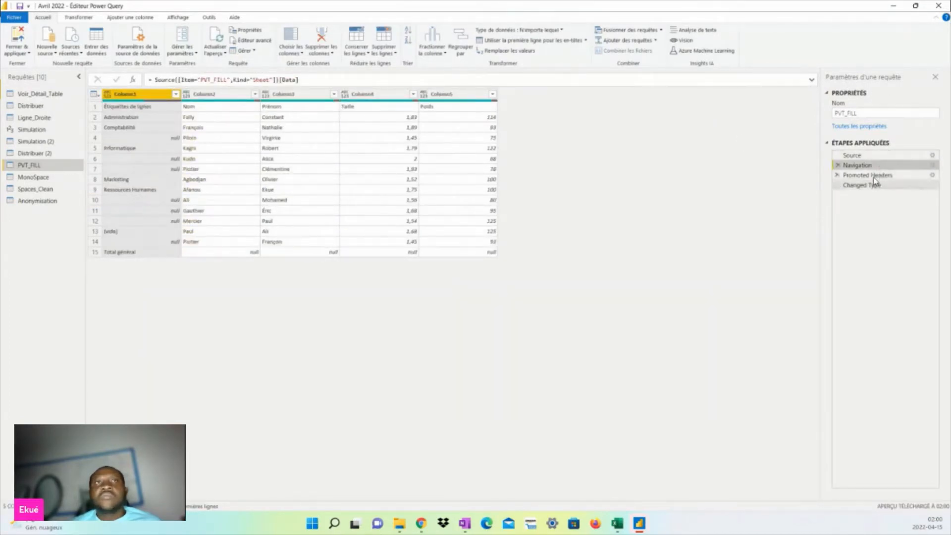
click(869, 185)
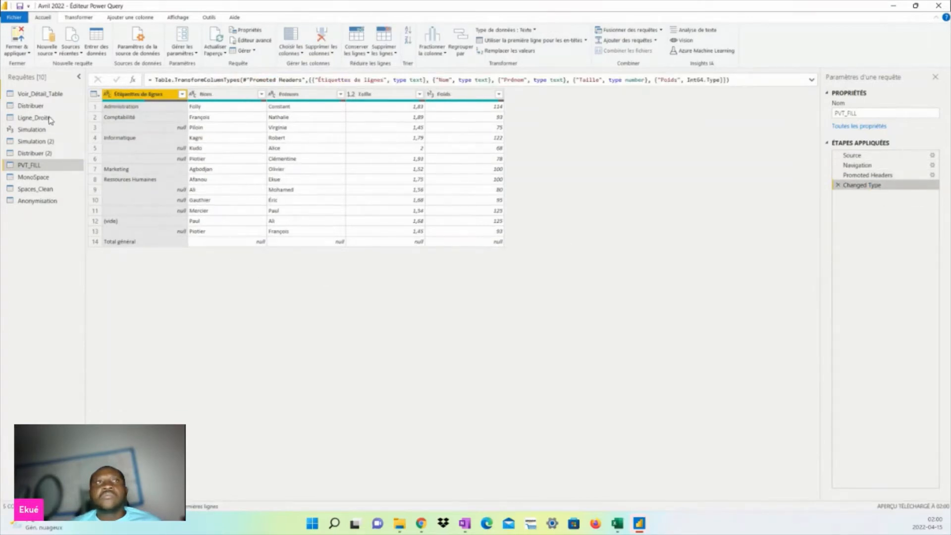
Step: Save the workbook in Excel and refresh the PVT_FILL preview back in the Power Query Editor
key(alt+Tab)
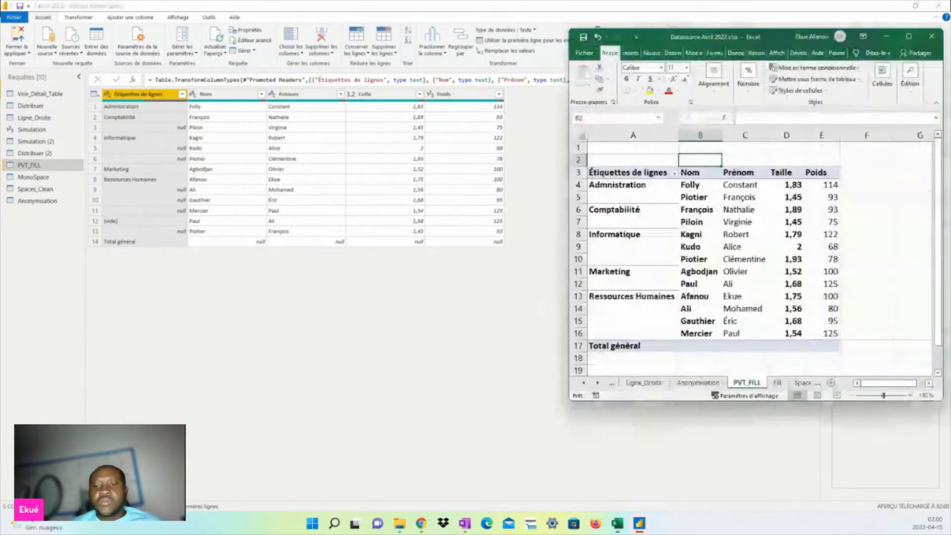
click(581, 37)
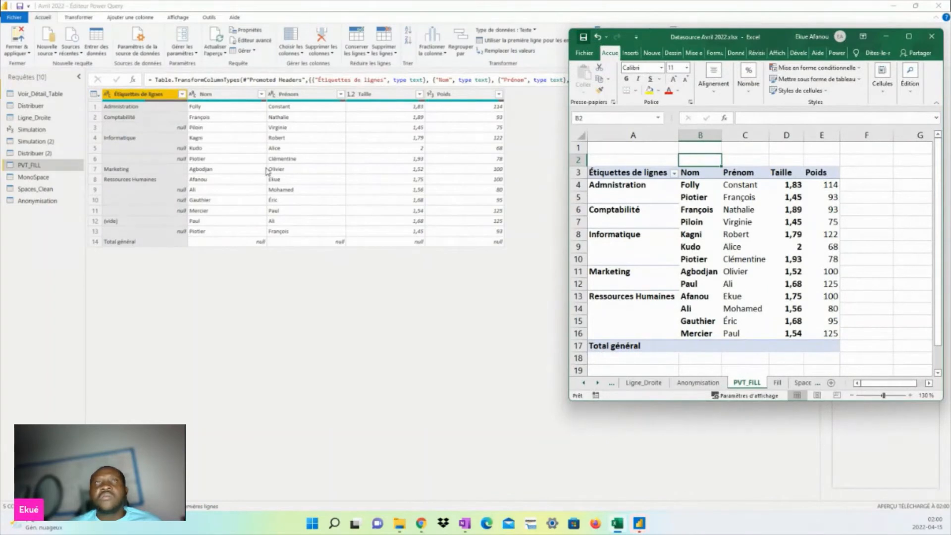
click(266, 169)
click(222, 52)
click(232, 64)
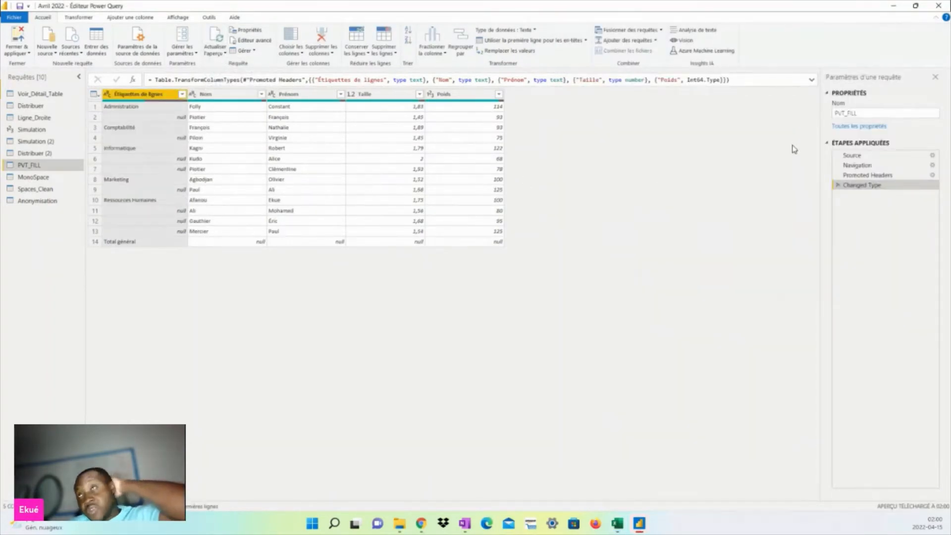
Step: Switch to Excel to compare the PVT_FILL pivot table with the query preview, and return to the Power Query Editor's transformation commands
click(617, 522)
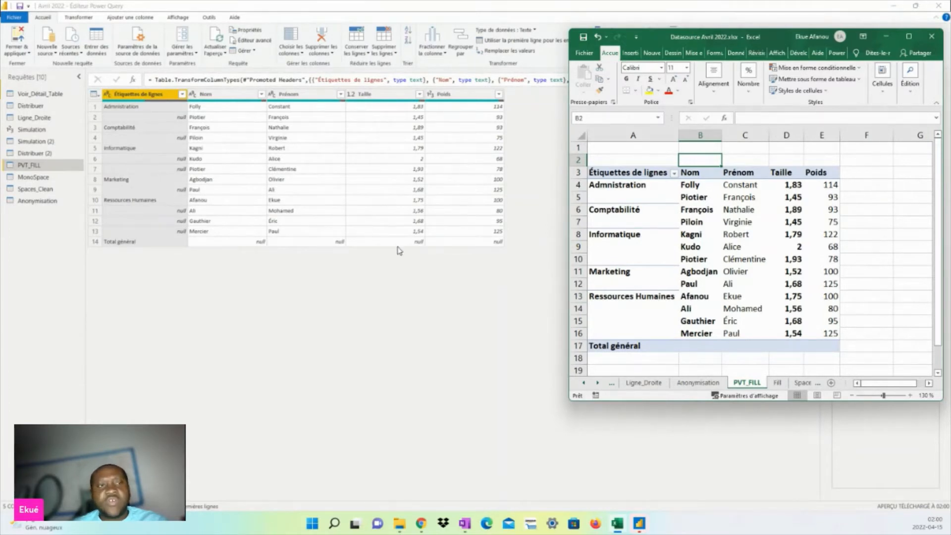
click(871, 219)
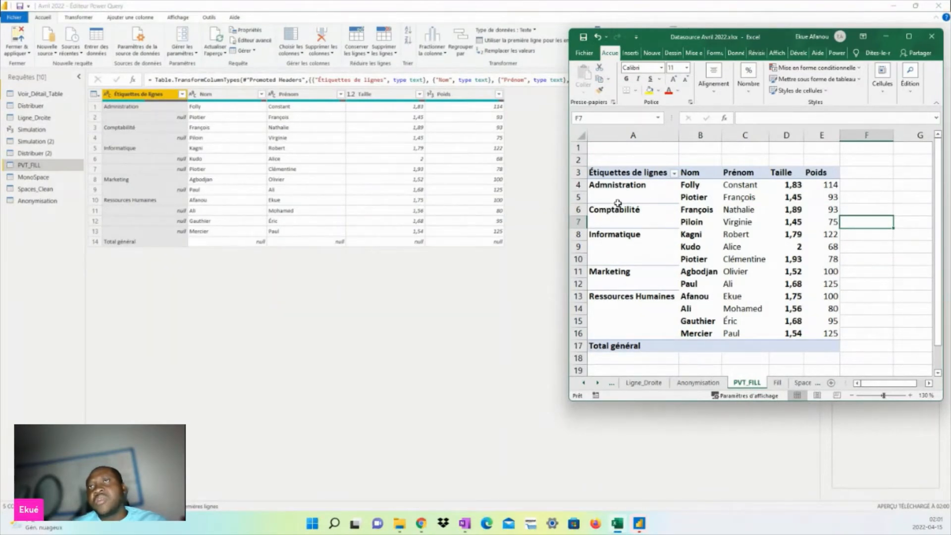
click(540, 303)
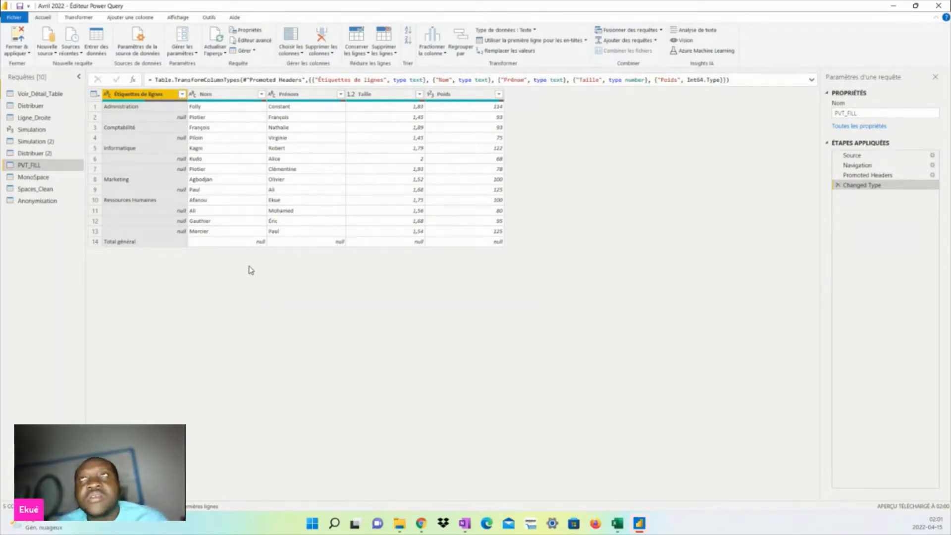
click(80, 17)
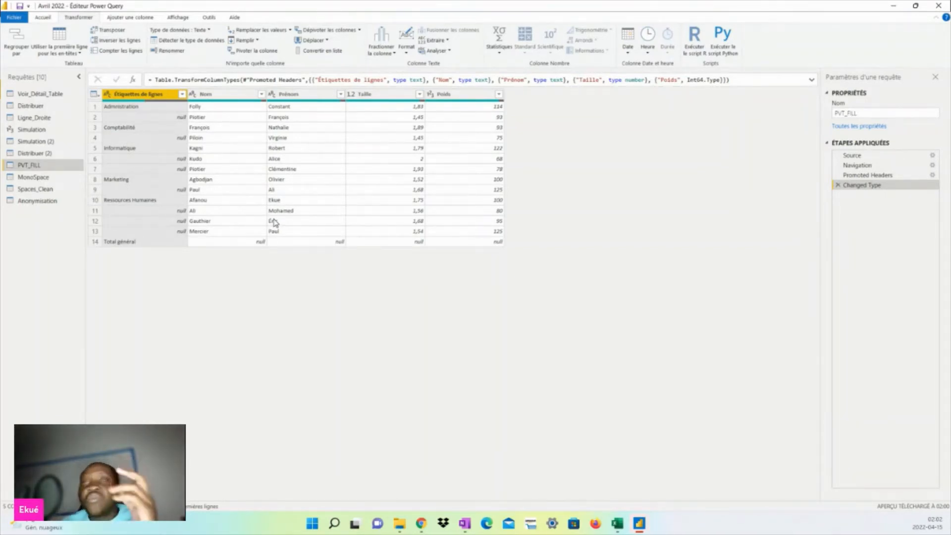
Step: In Excel, turn on repeated item labels in the layout settings of the pivot table's Département field
click(619, 524)
click(695, 234)
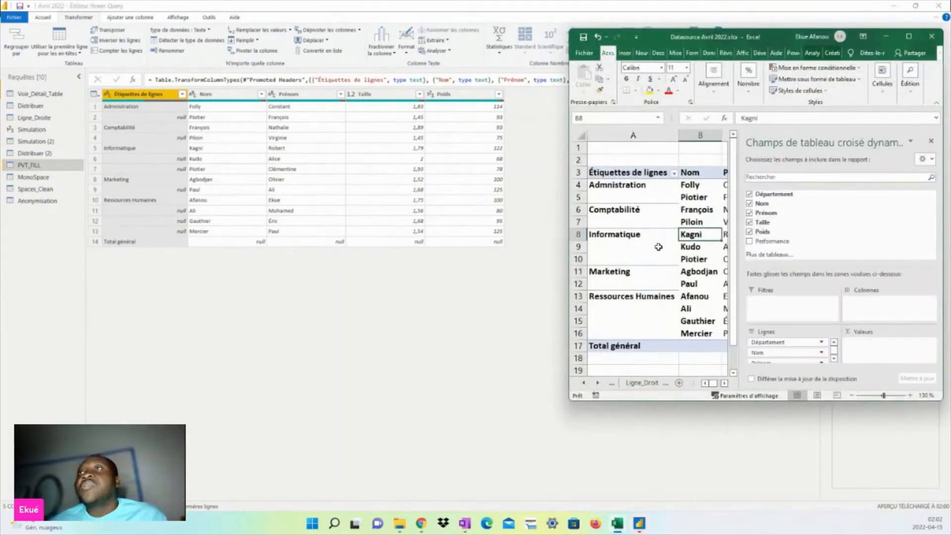
click(821, 342)
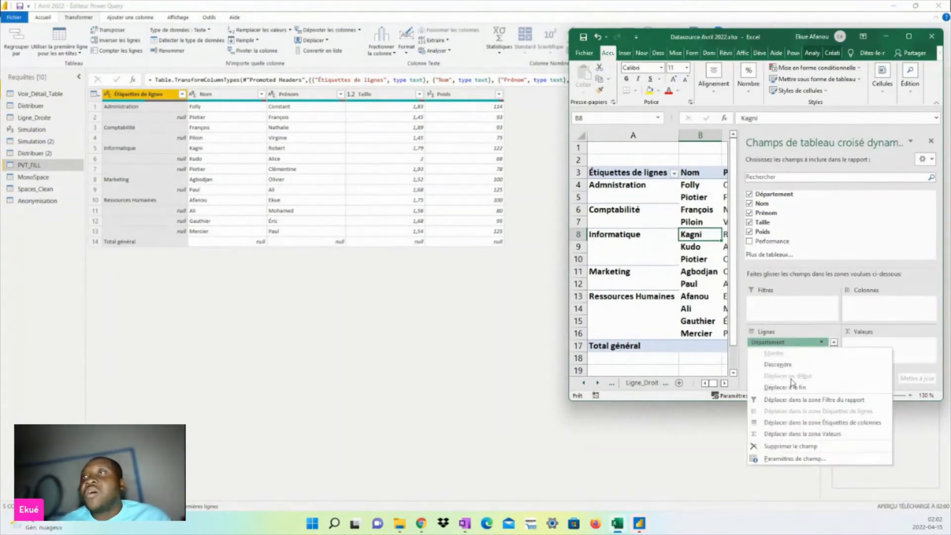
click(796, 459)
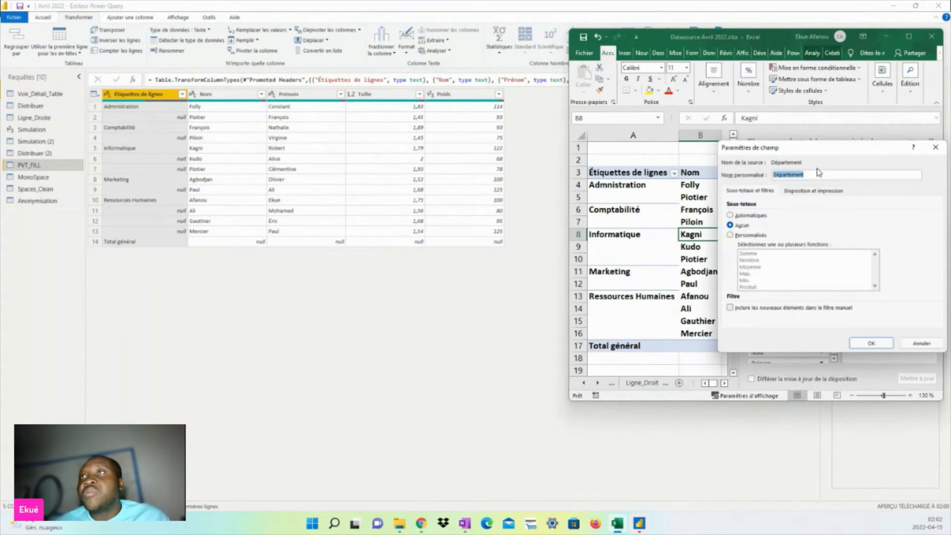
click(822, 191)
click(729, 259)
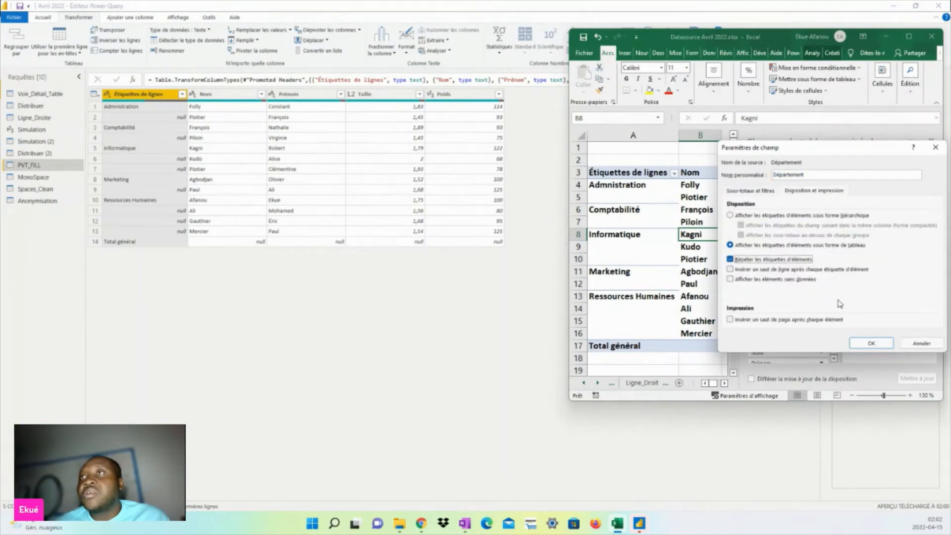
click(871, 343)
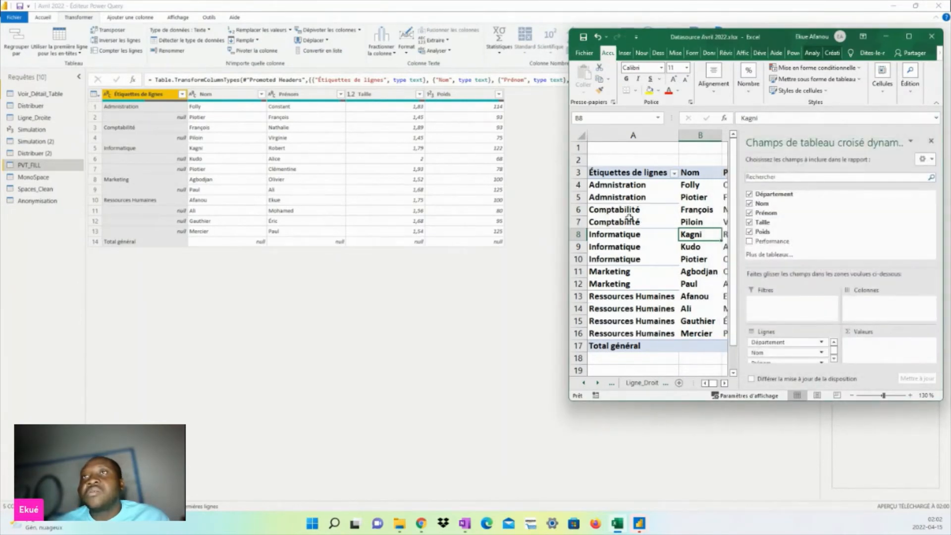
Step: Turn off repeated item labels for the Département field and deselect the pivot table
click(821, 345)
click(795, 460)
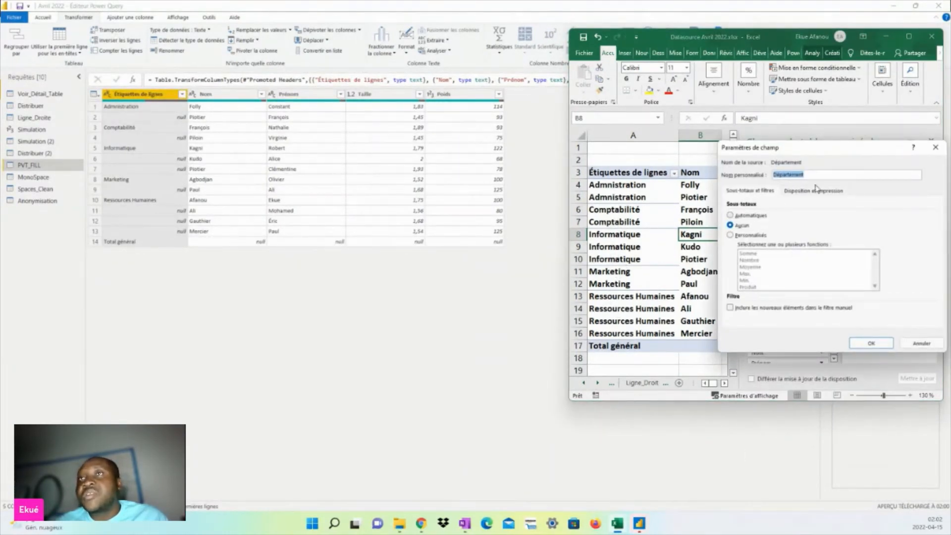
click(801, 193)
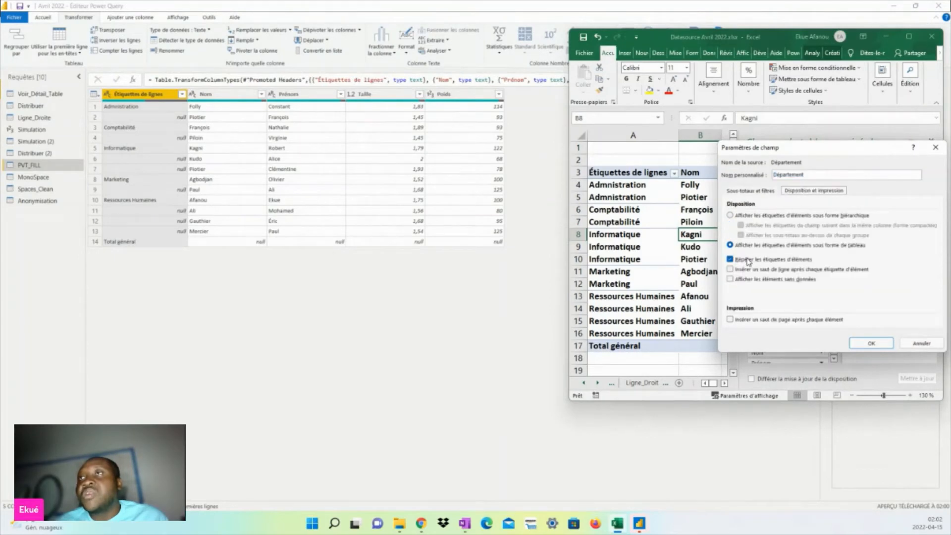
click(871, 343)
click(700, 370)
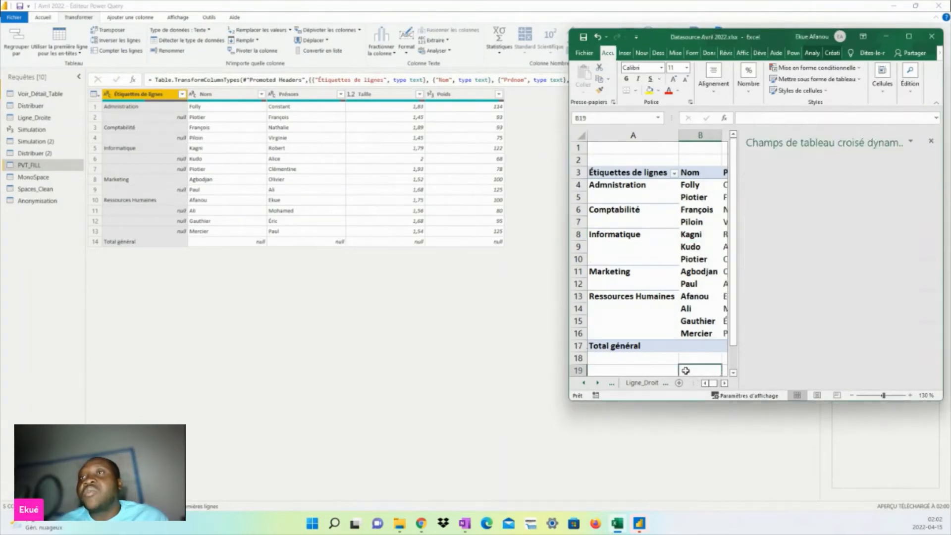
Step: Back in the Power Query Editor, fill the Étiquettes de lignes column of the PVT_FILL query down
click(506, 331)
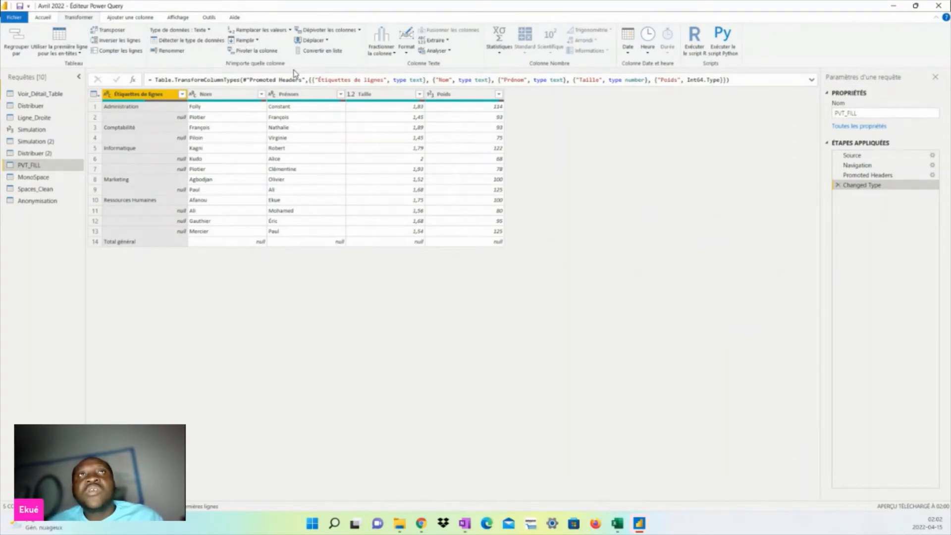
click(257, 40)
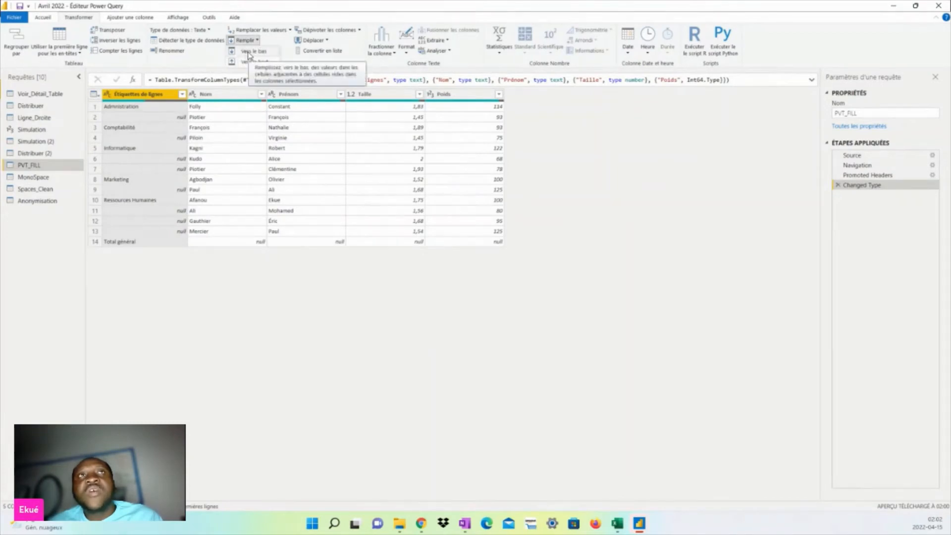
click(249, 52)
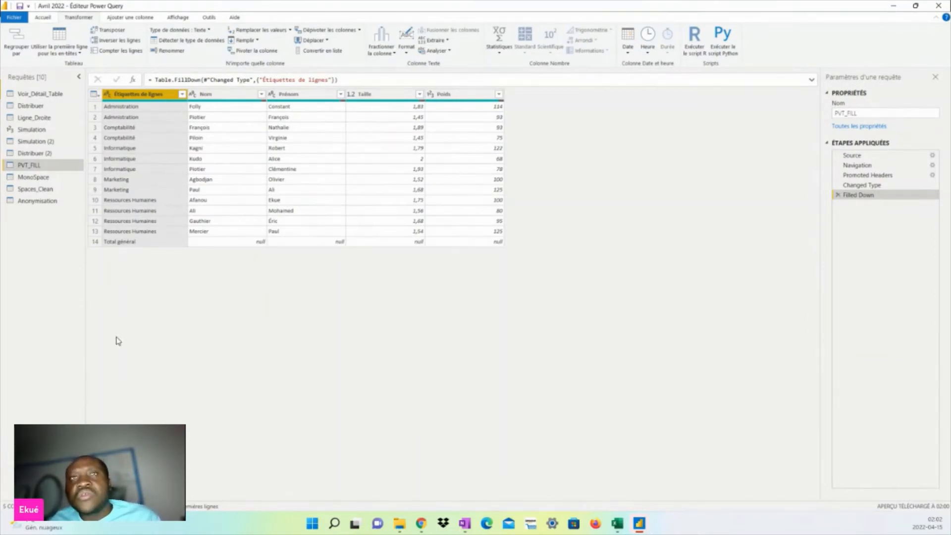
Step: Filter the Étiquettes de lignes column to exclude the Total général row
click(182, 94)
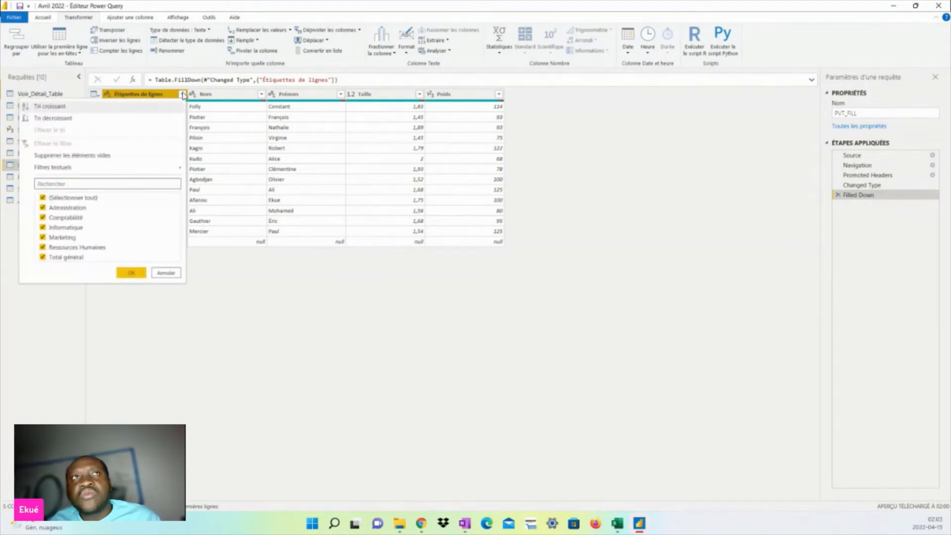
click(43, 257)
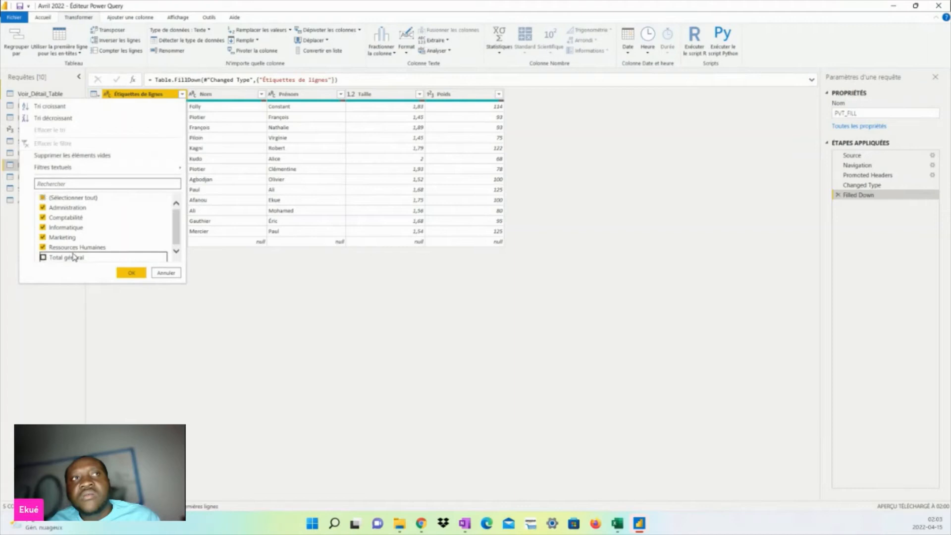
click(131, 274)
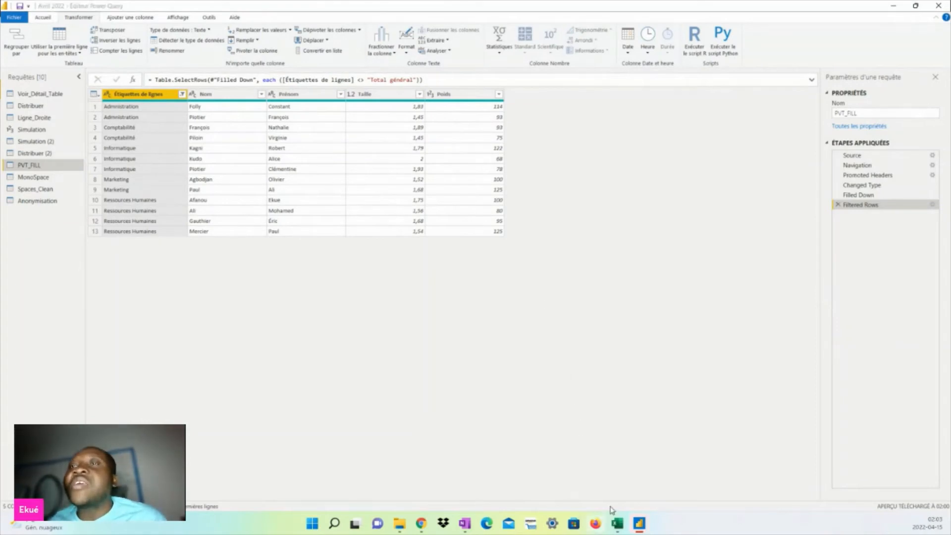
Step: Switch to Excel and compare the original PVT_FILL pivot table with the filled and filtered query
click(616, 523)
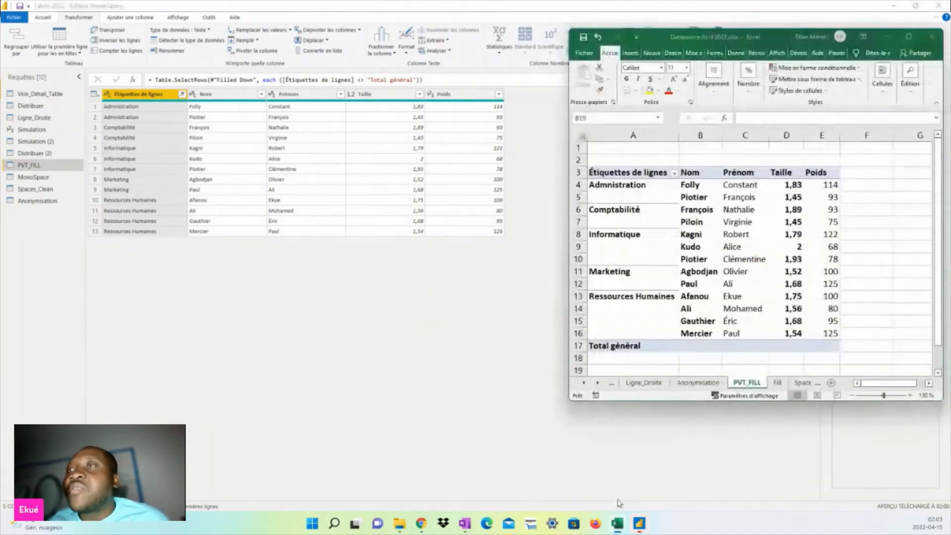
click(881, 263)
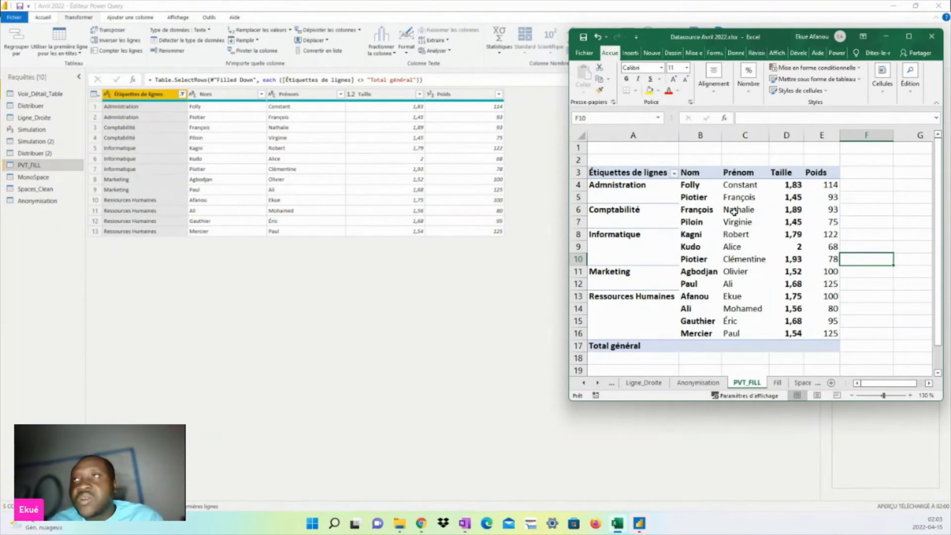
click(863, 325)
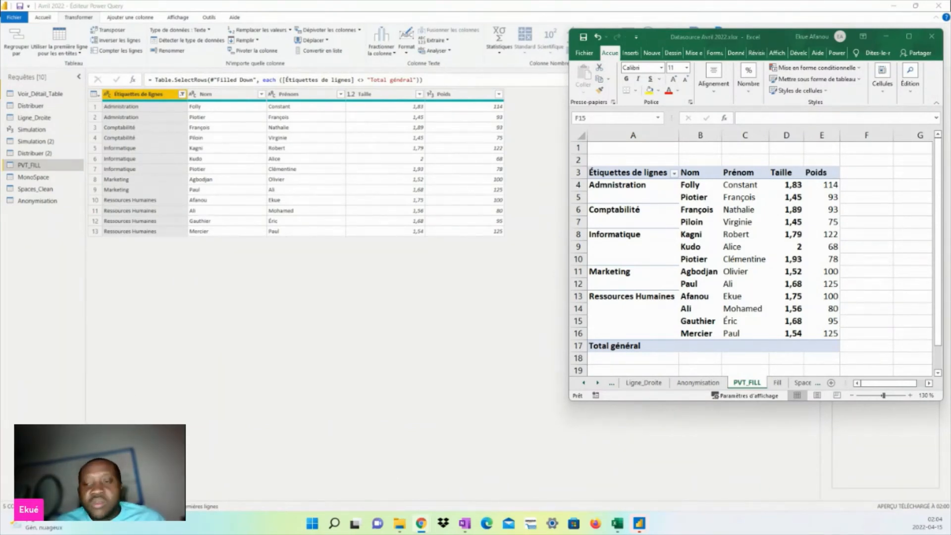
Step: Switch to Chrome, open Enogne School's YouTube community post on the 7 May 2022 Power BI training and read through its poster
drag(0, 99, 74, 90)
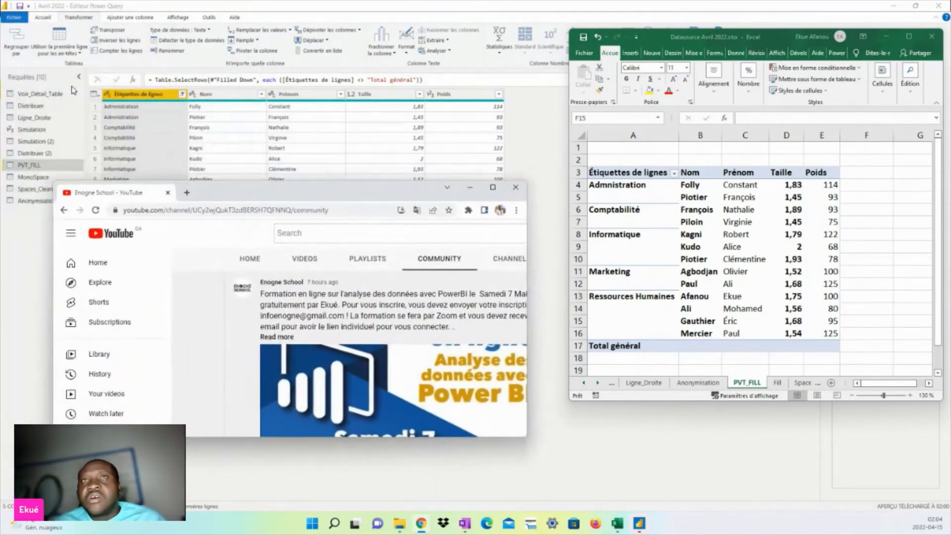
click(494, 188)
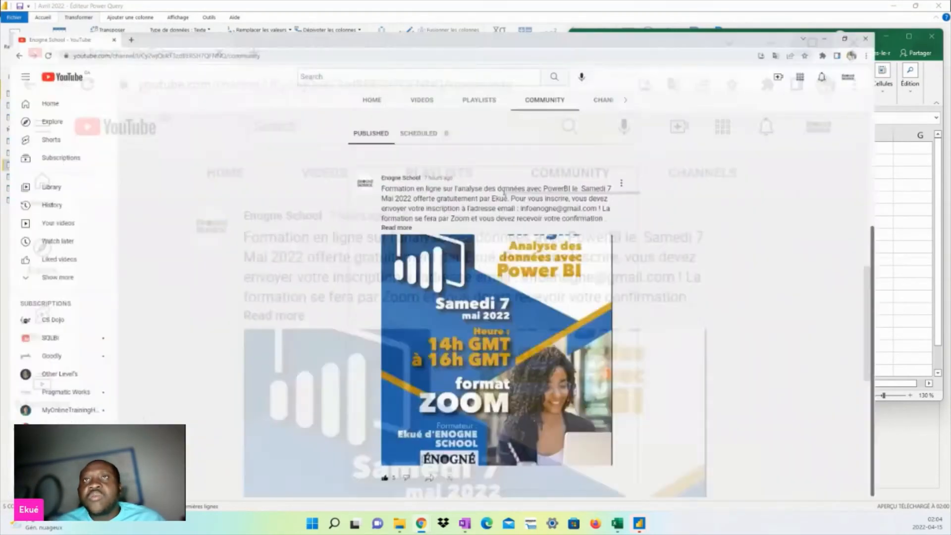
scroll(428, 355, down, 1)
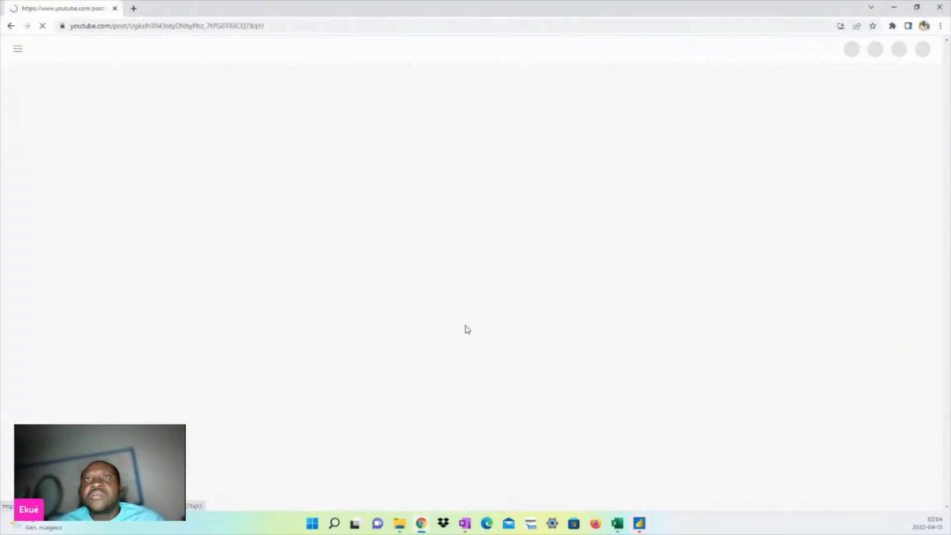
scroll(409, 291, down, 3)
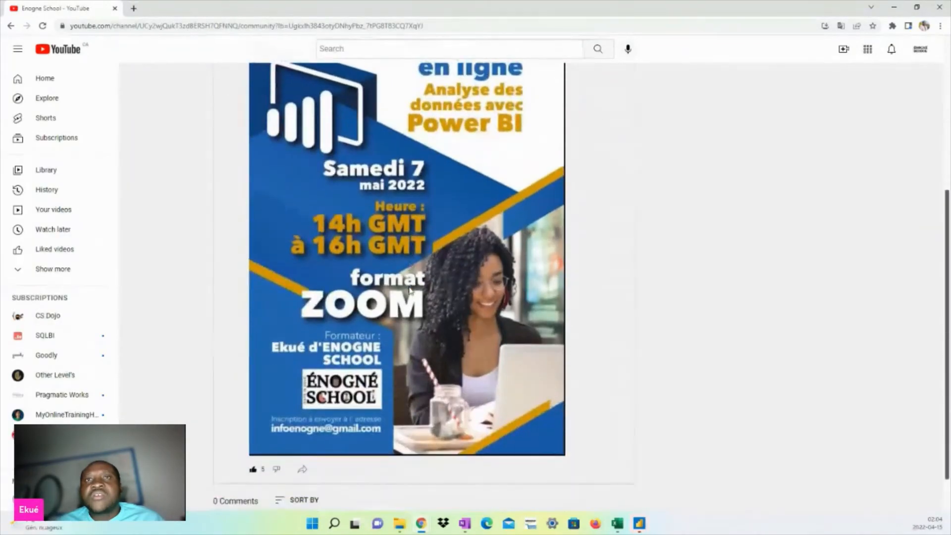
scroll(433, 391, up, 1)
scroll(436, 389, down, 1)
scroll(438, 385, up, 3)
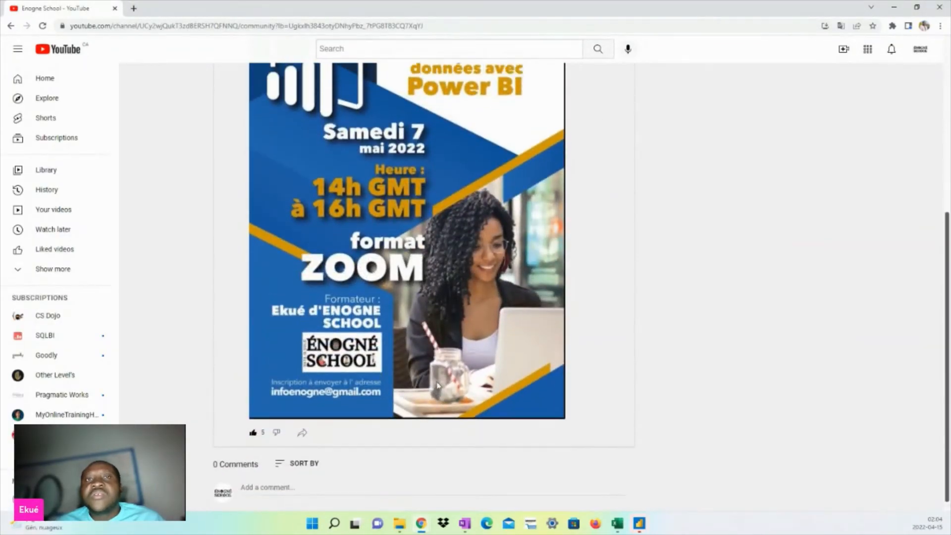
scroll(438, 384, down, 1)
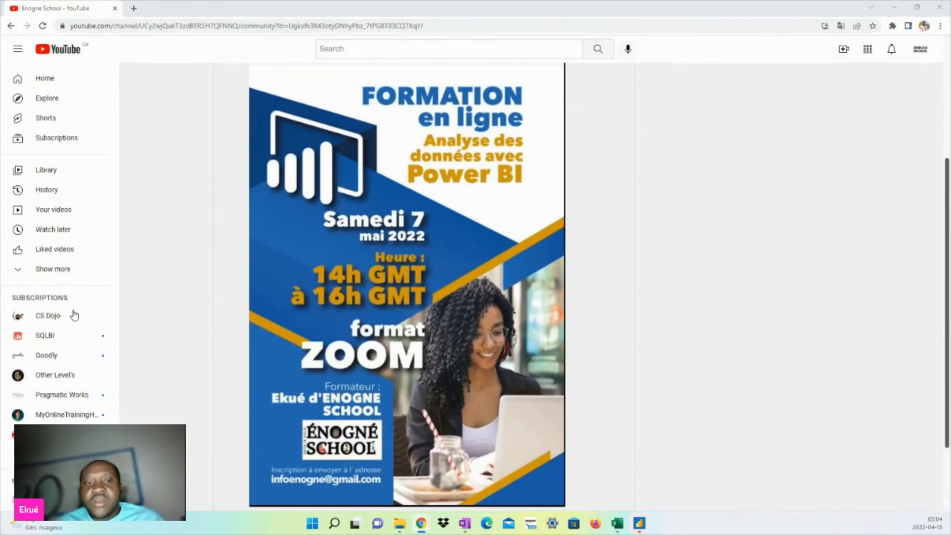
scroll(668, 327, down, 1)
scroll(669, 327, down, 1)
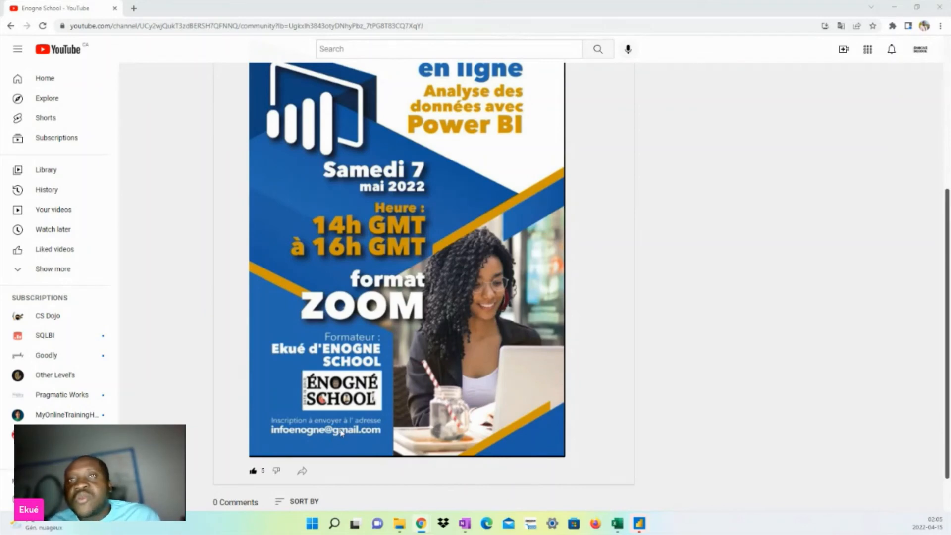
scroll(390, 310, up, 1)
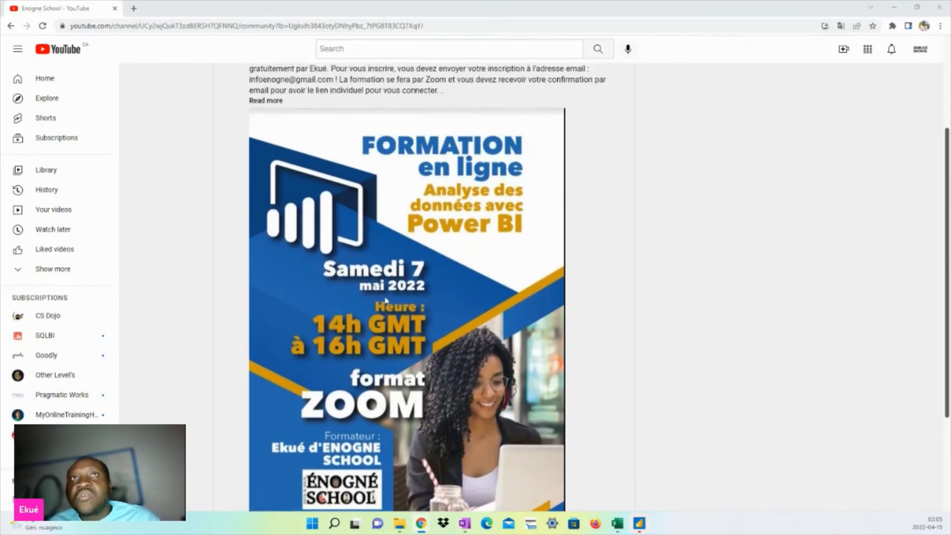
scroll(389, 311, down, 2)
Step: Open the Enogné School LinkedIn profile in a new browser tab and look through the page
click(134, 9)
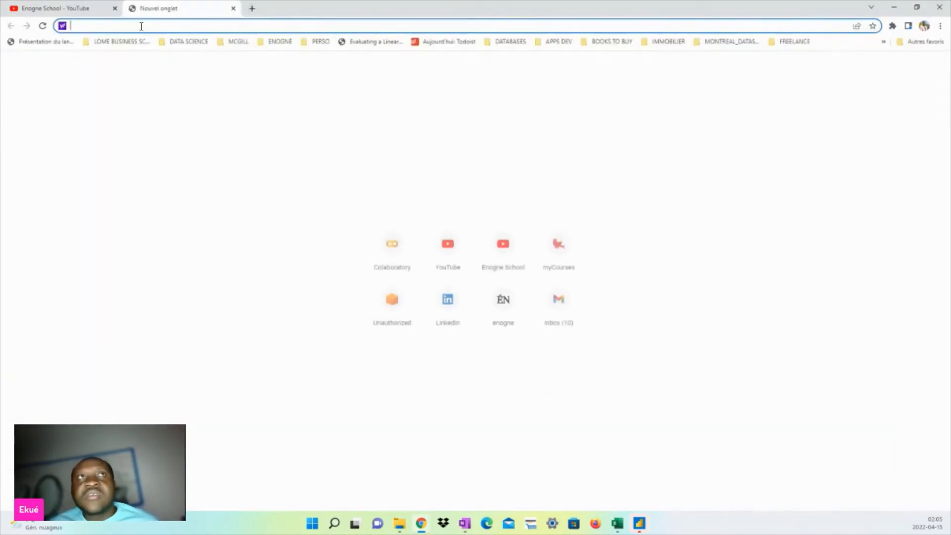
text(li)
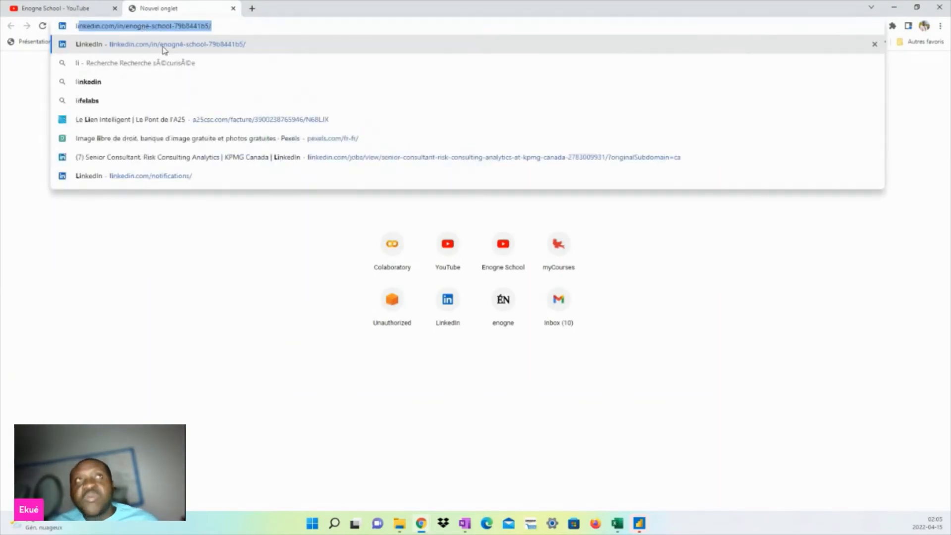
click(166, 45)
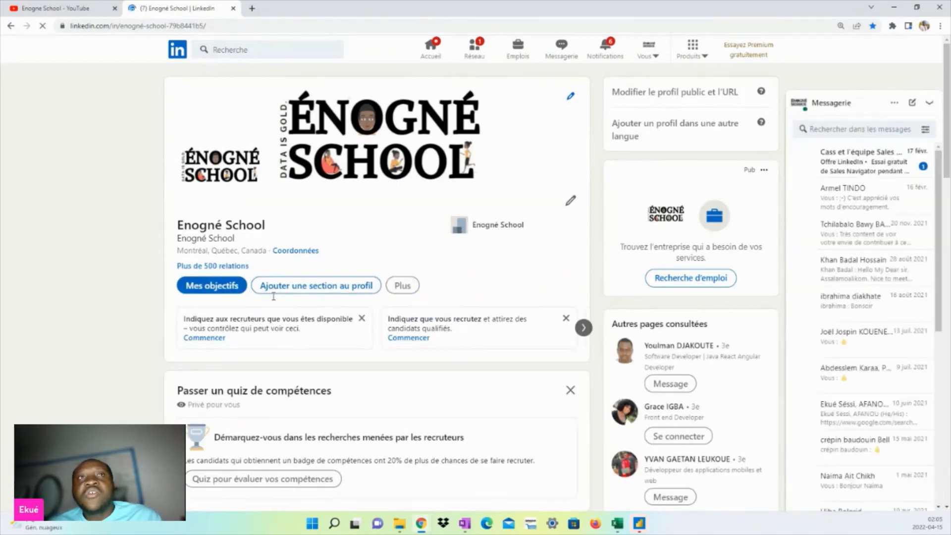
scroll(280, 350, down, 2)
scroll(281, 350, down, 3)
scroll(277, 346, up, 5)
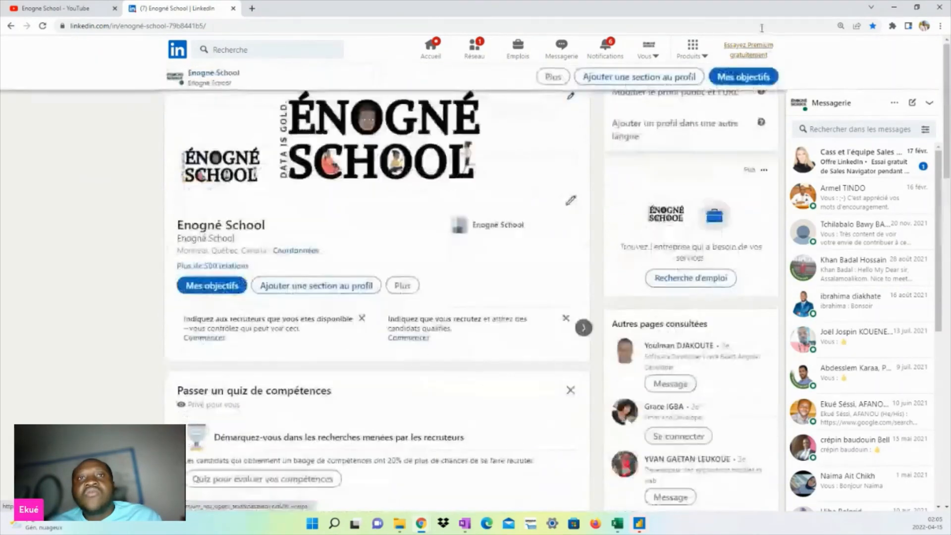
Step: Open LinkedIn messaging and look through several of the recent conversations
click(561, 48)
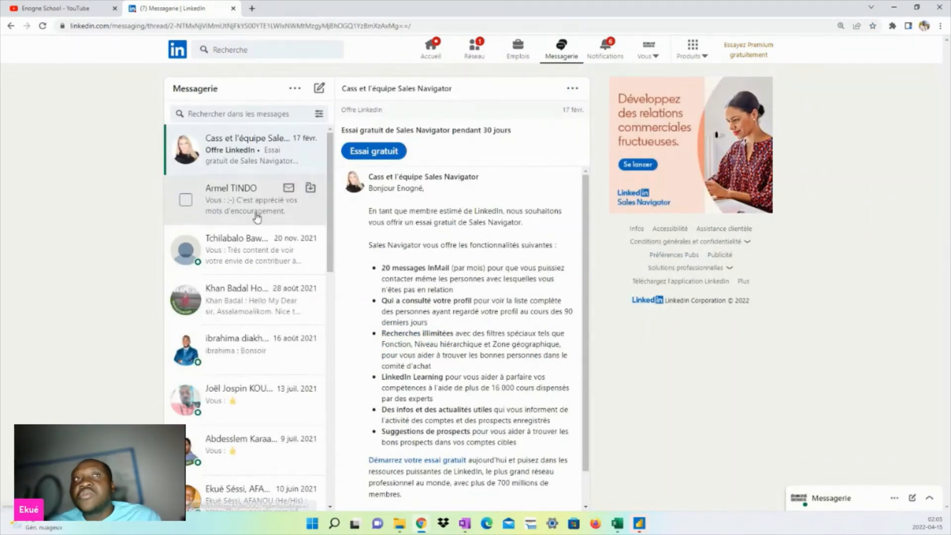
click(254, 218)
click(255, 254)
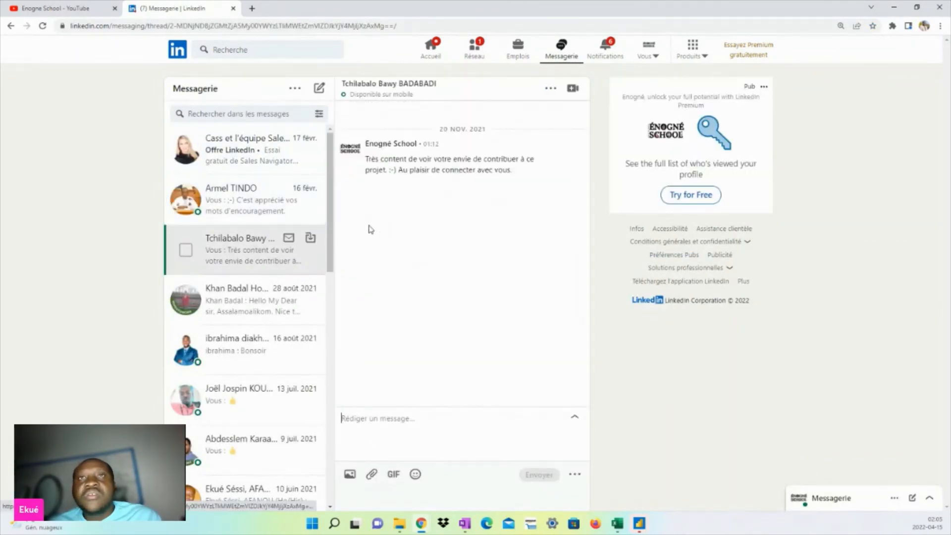
click(251, 301)
click(240, 347)
click(241, 384)
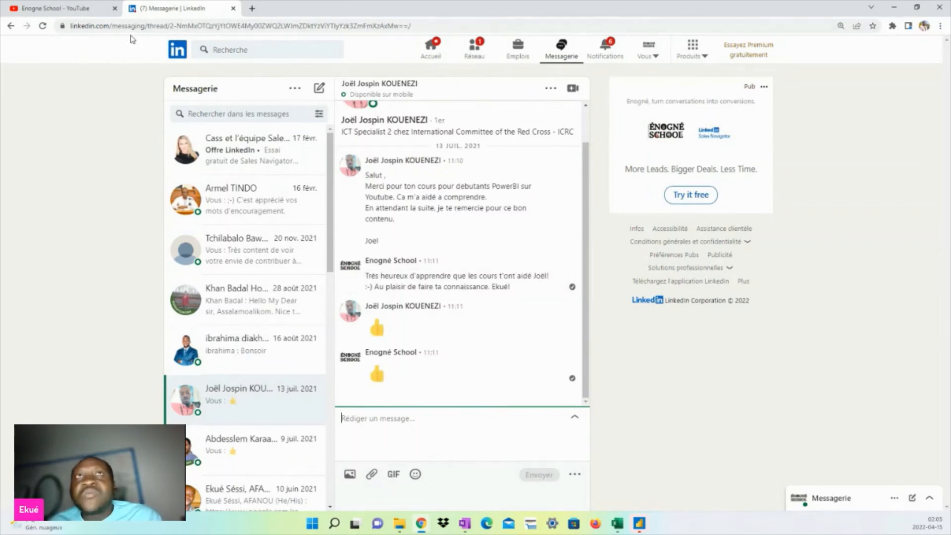
Step: Close the LinkedIn messaging tab and return to the YouTube community post
click(74, 9)
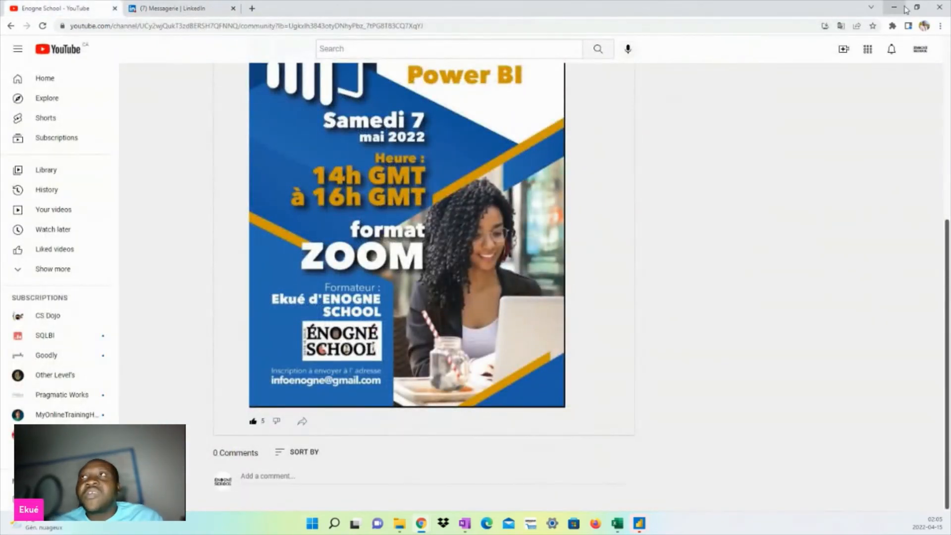
click(169, 8)
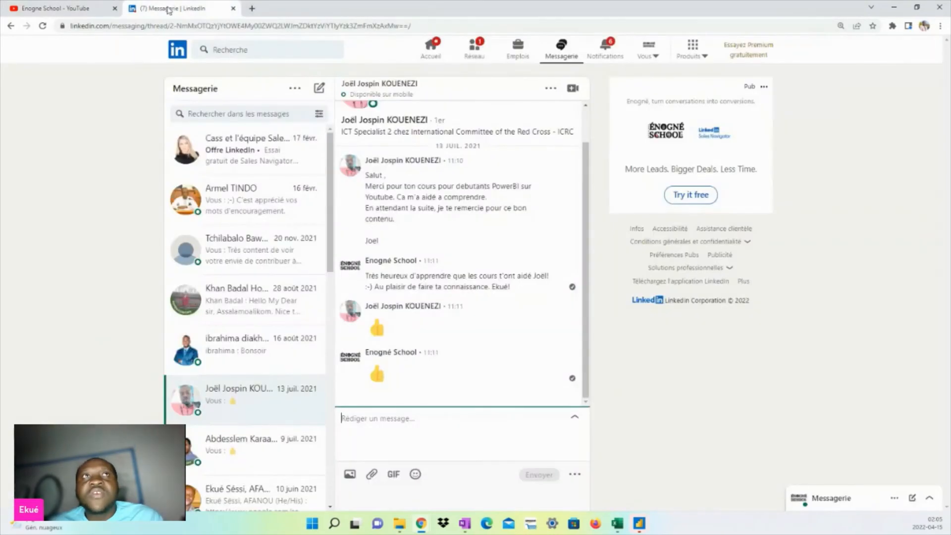
click(74, 9)
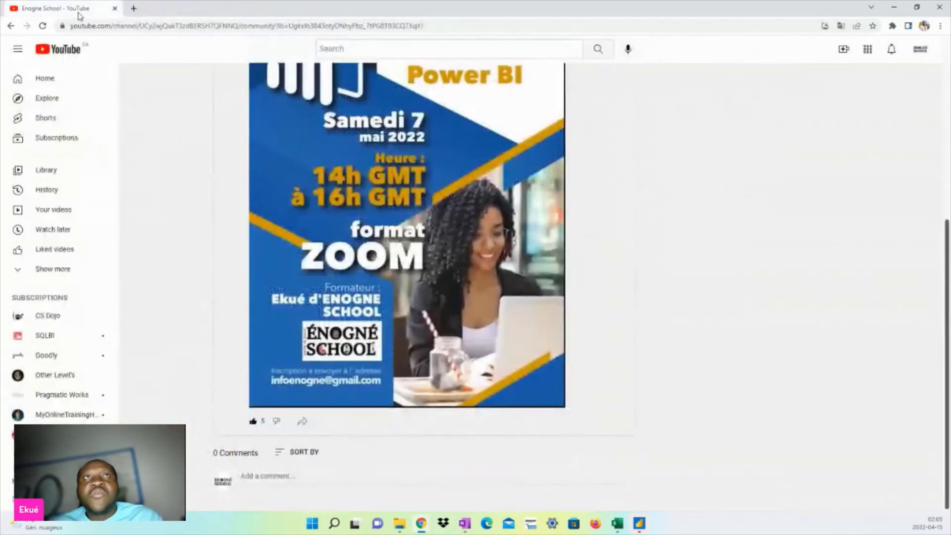